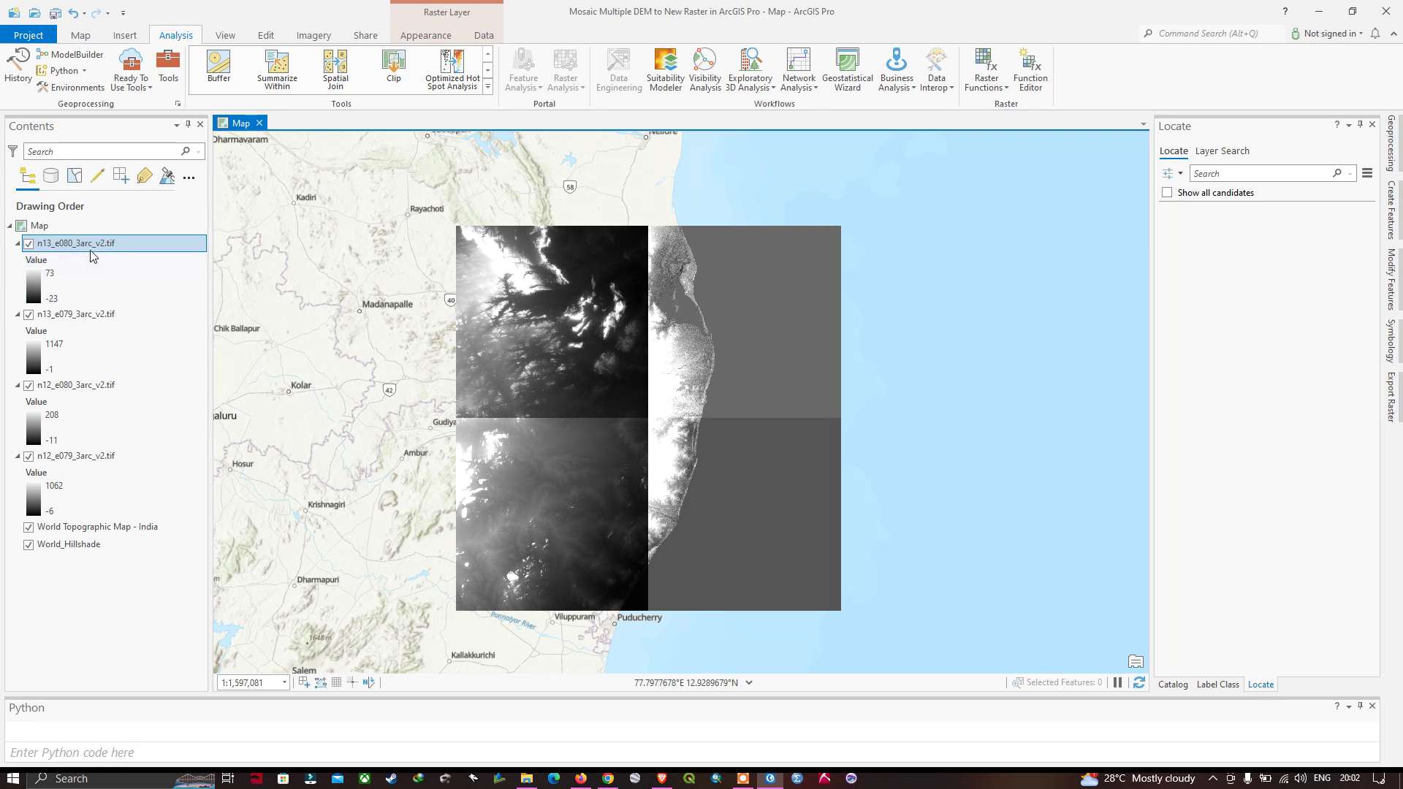
# Toggle each of the four SRTM tiles off and on to check their extents
pyautogui.click(29, 243)
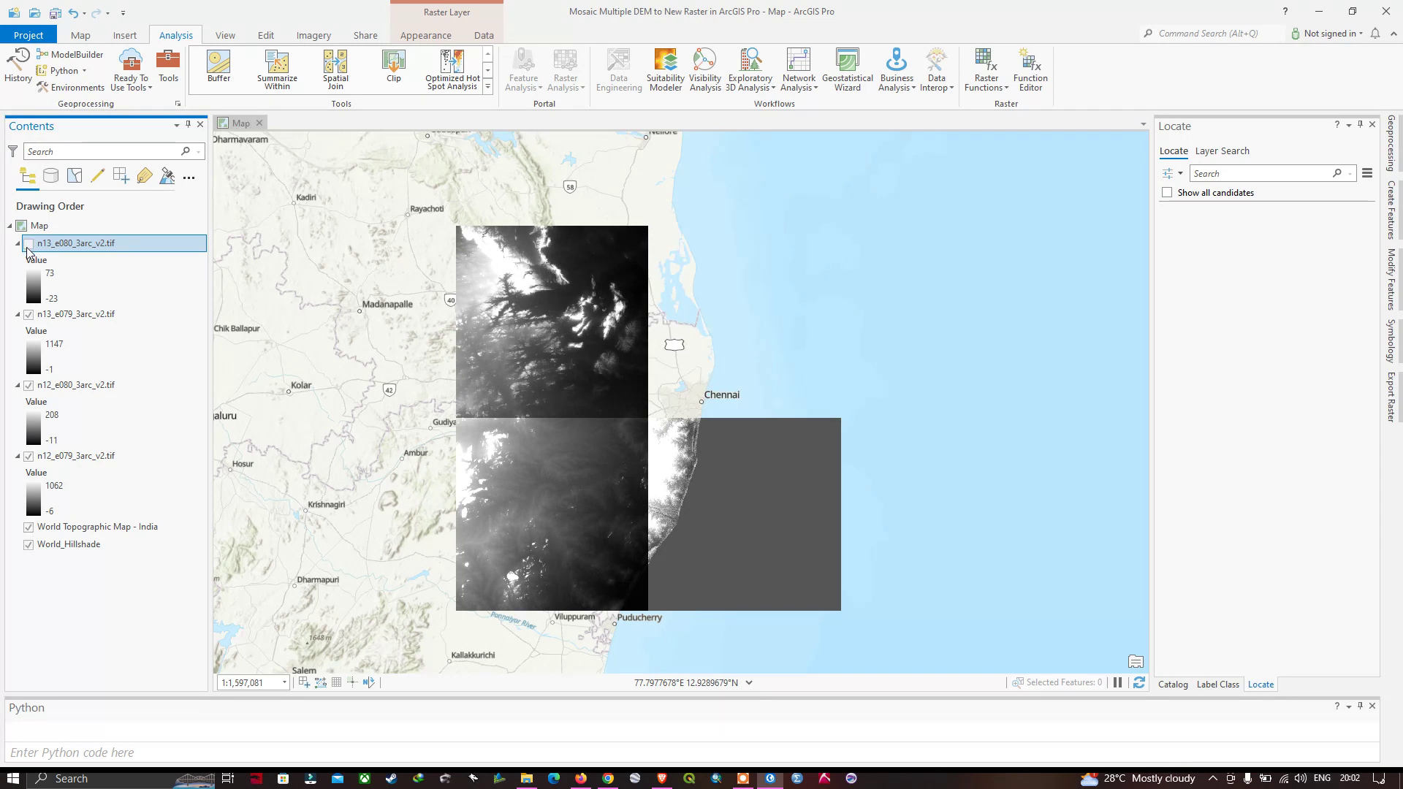
pyautogui.click(29, 243)
pyautogui.click(29, 314)
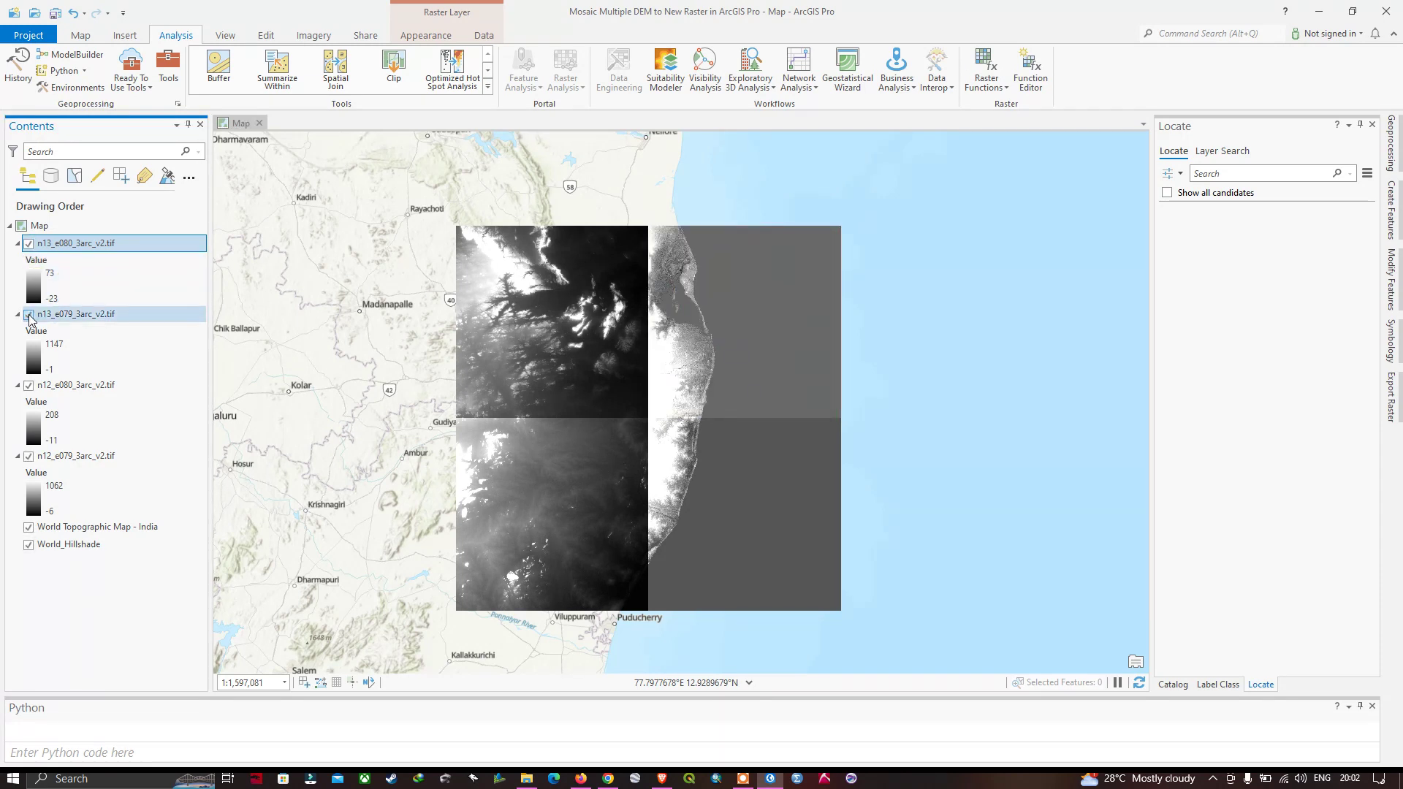
pyautogui.click(29, 314)
pyautogui.click(29, 385)
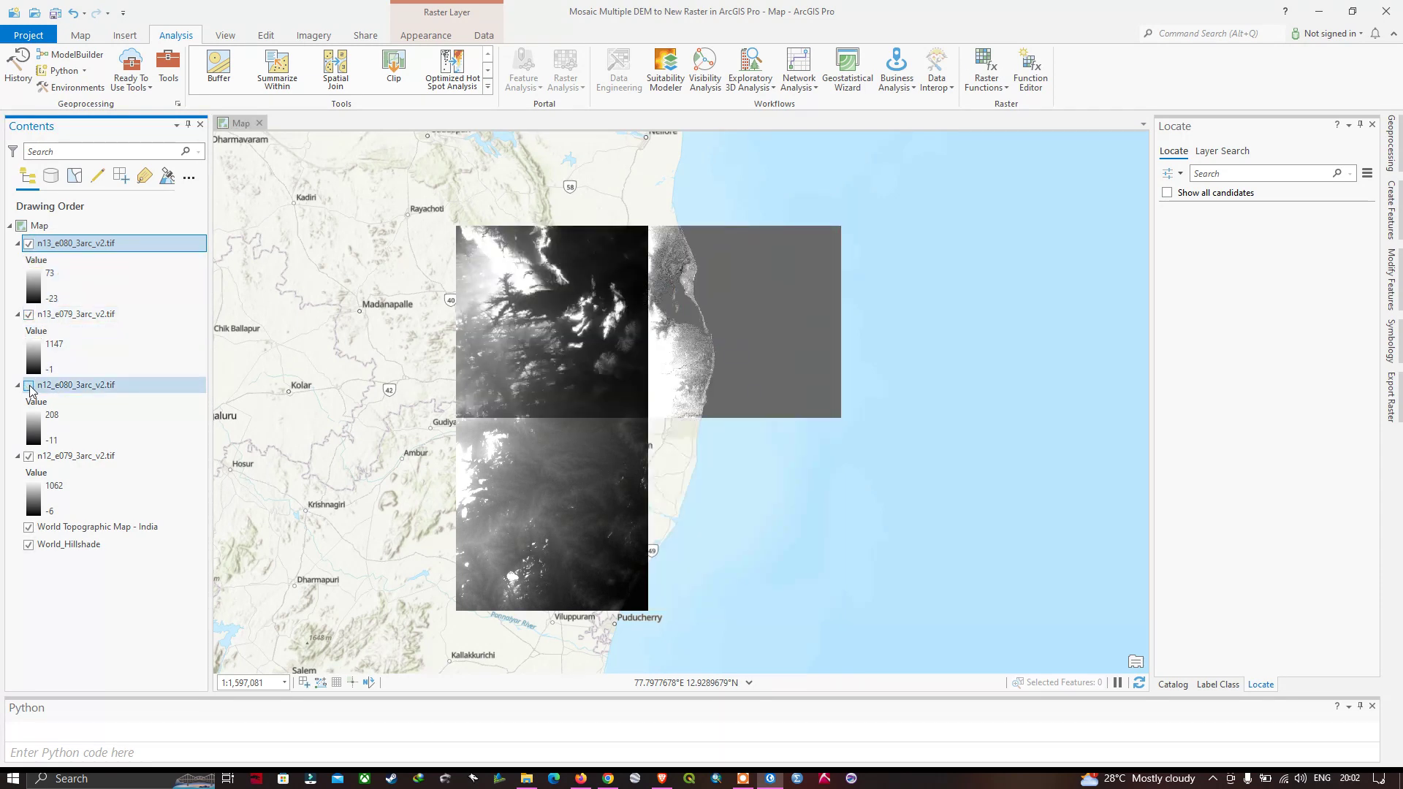
pyautogui.click(28, 385)
pyautogui.click(28, 455)
pyautogui.click(28, 456)
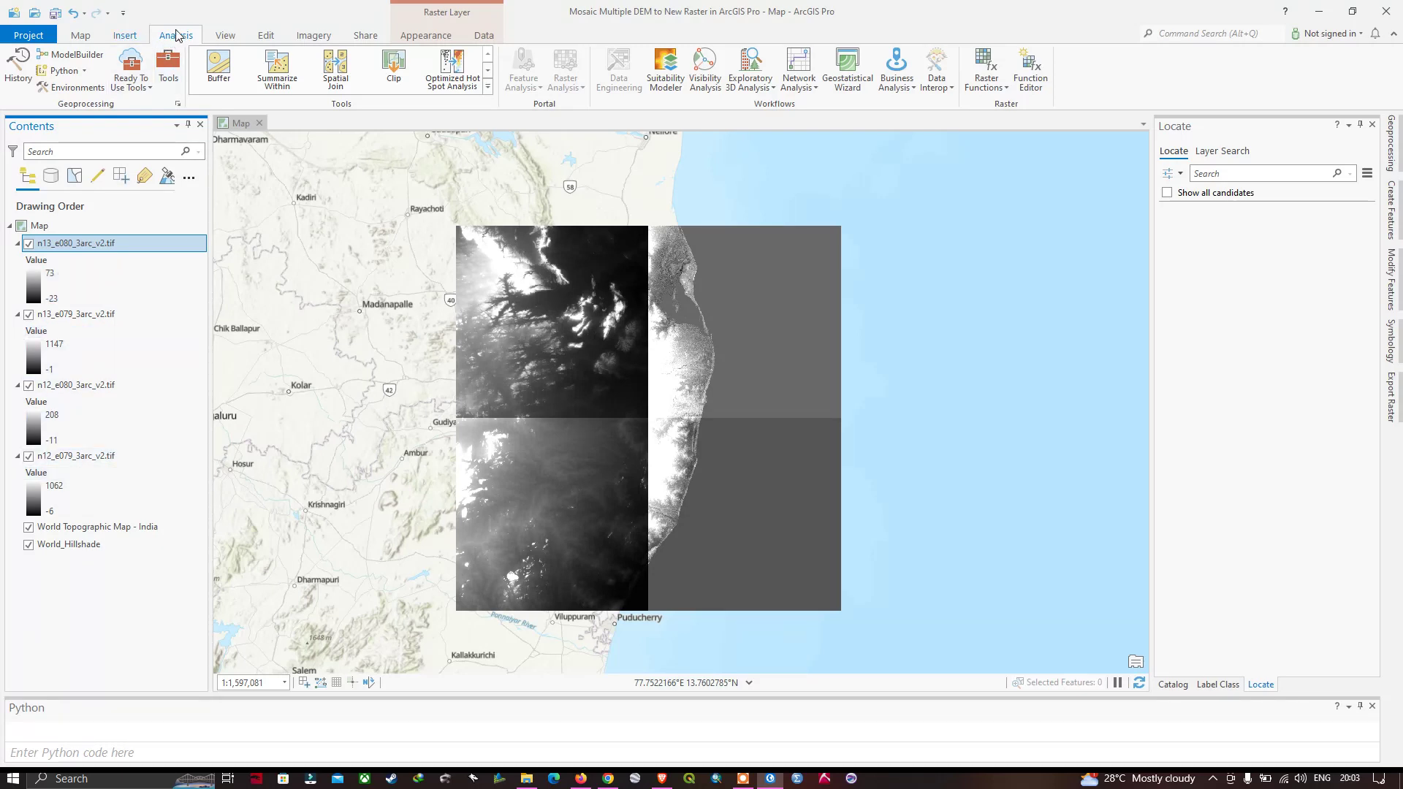
# Search the Geoprocessing pane for 'mosaic to new raster'
pyautogui.click(166, 78)
pyautogui.click(1372, 126)
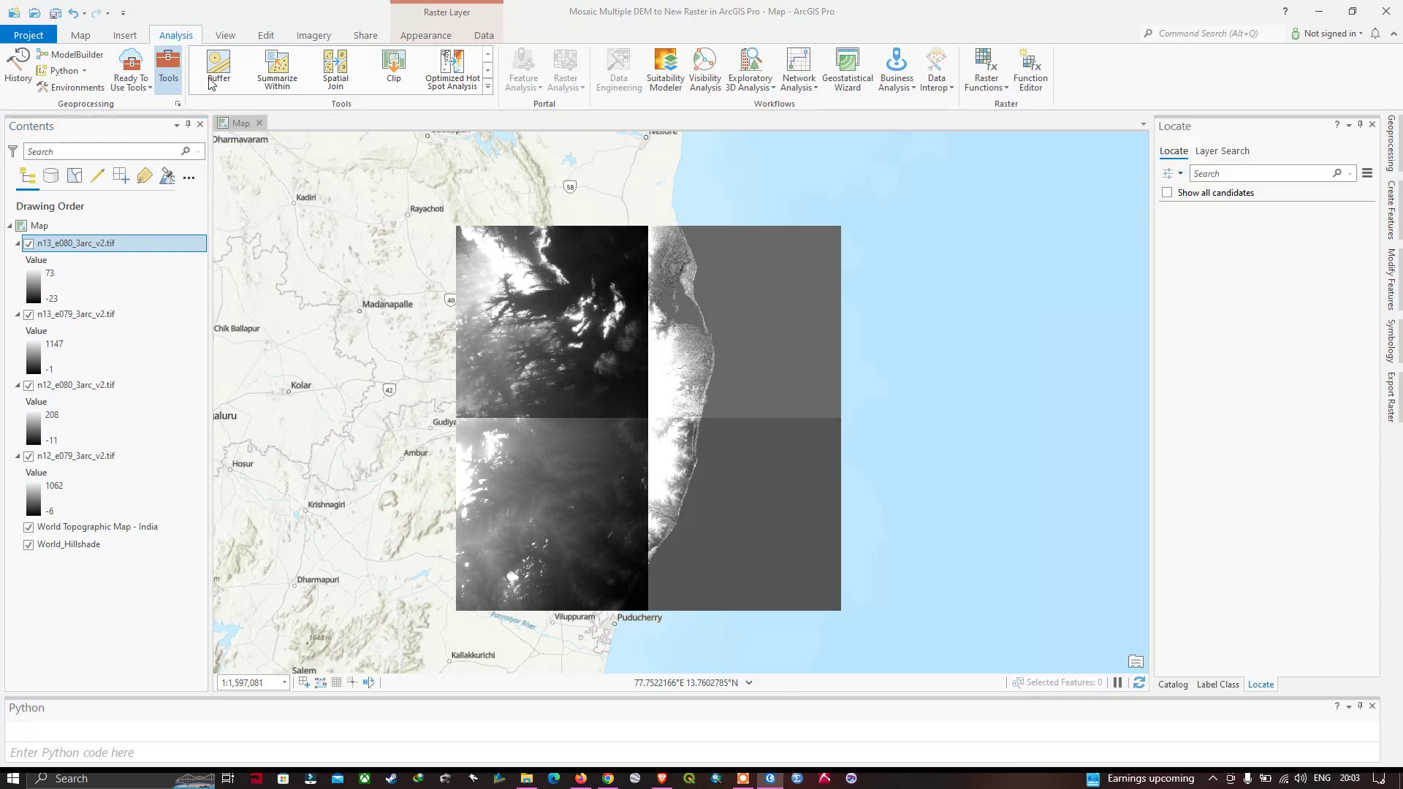
pyautogui.click(168, 71)
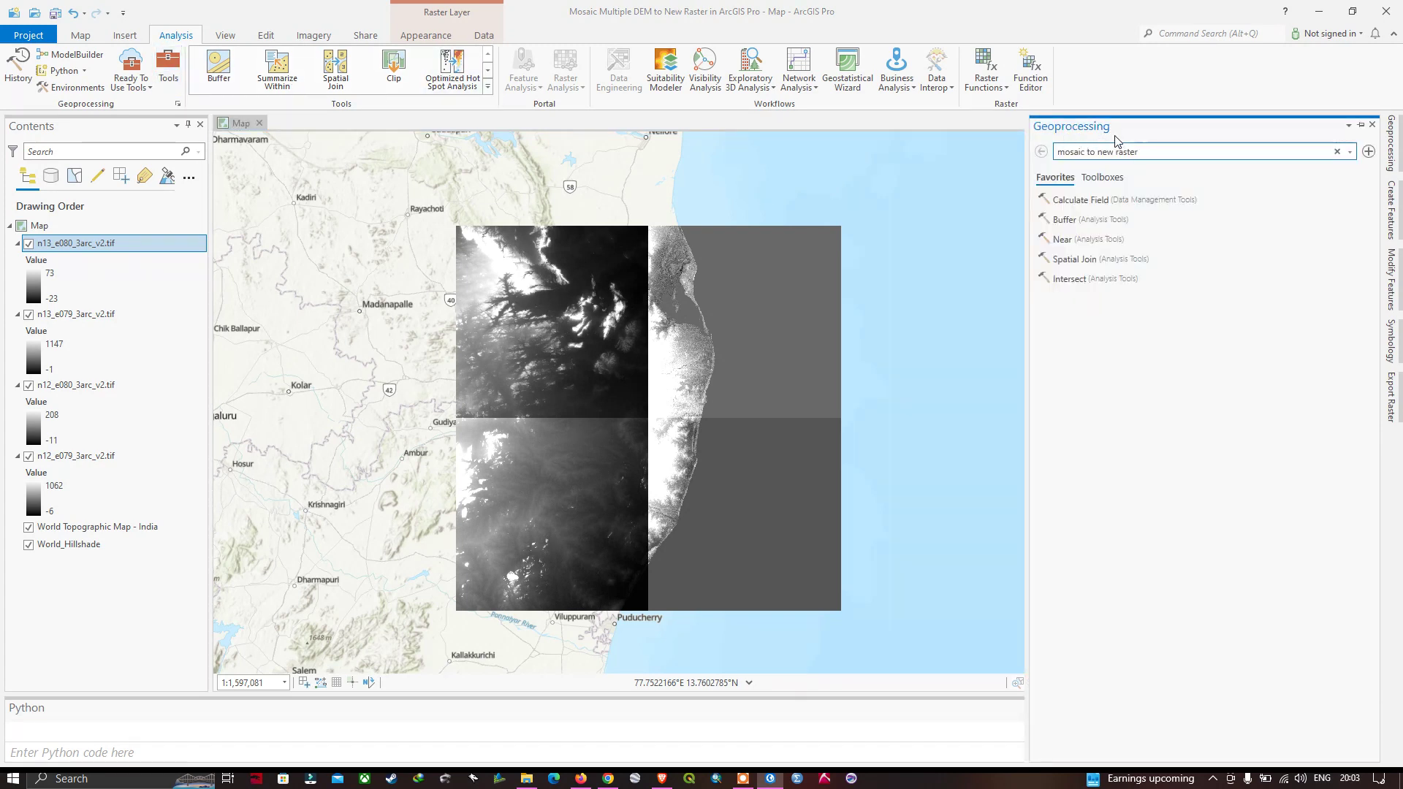
pyautogui.click(1105, 177)
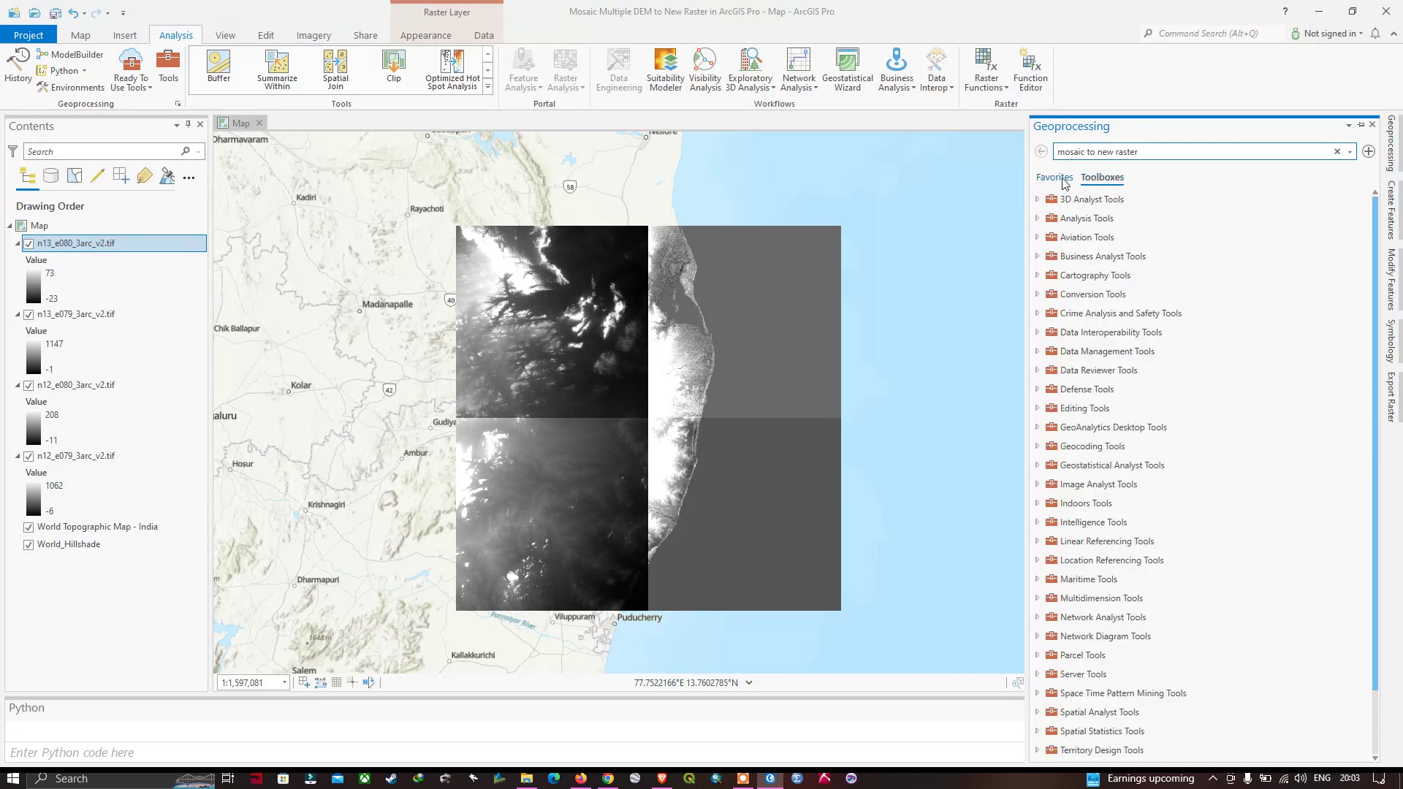
pyautogui.click(1067, 178)
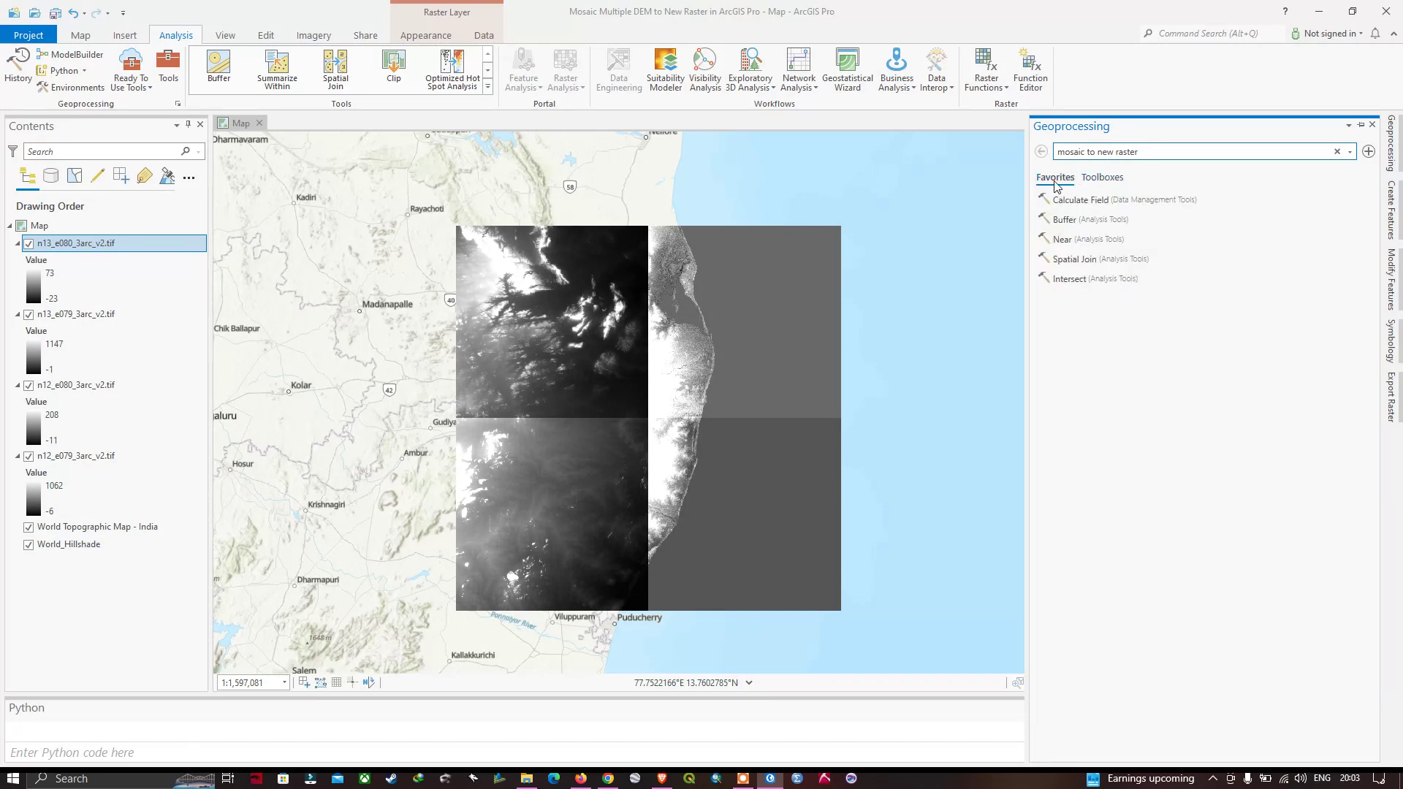
pyautogui.click(1106, 179)
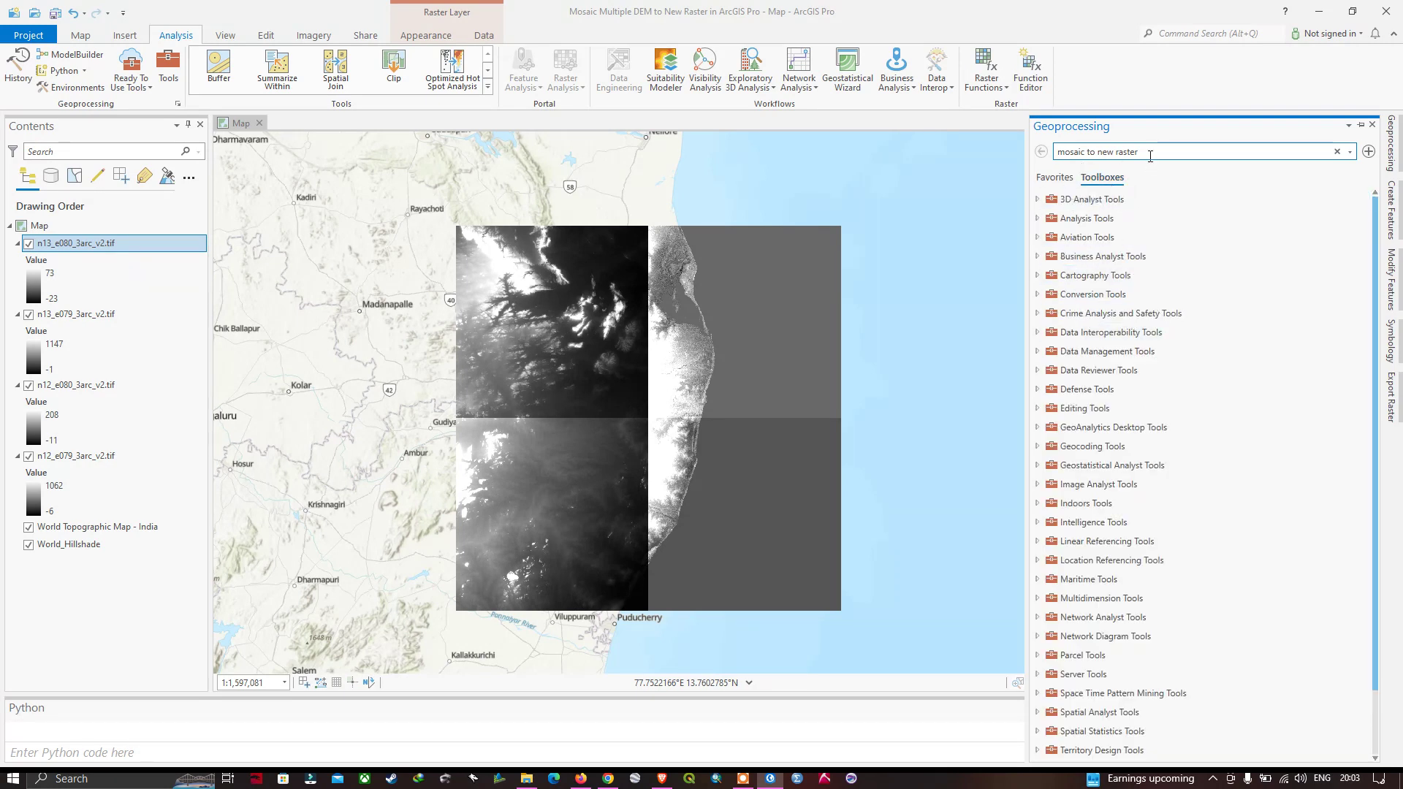
pyautogui.click(1046, 178)
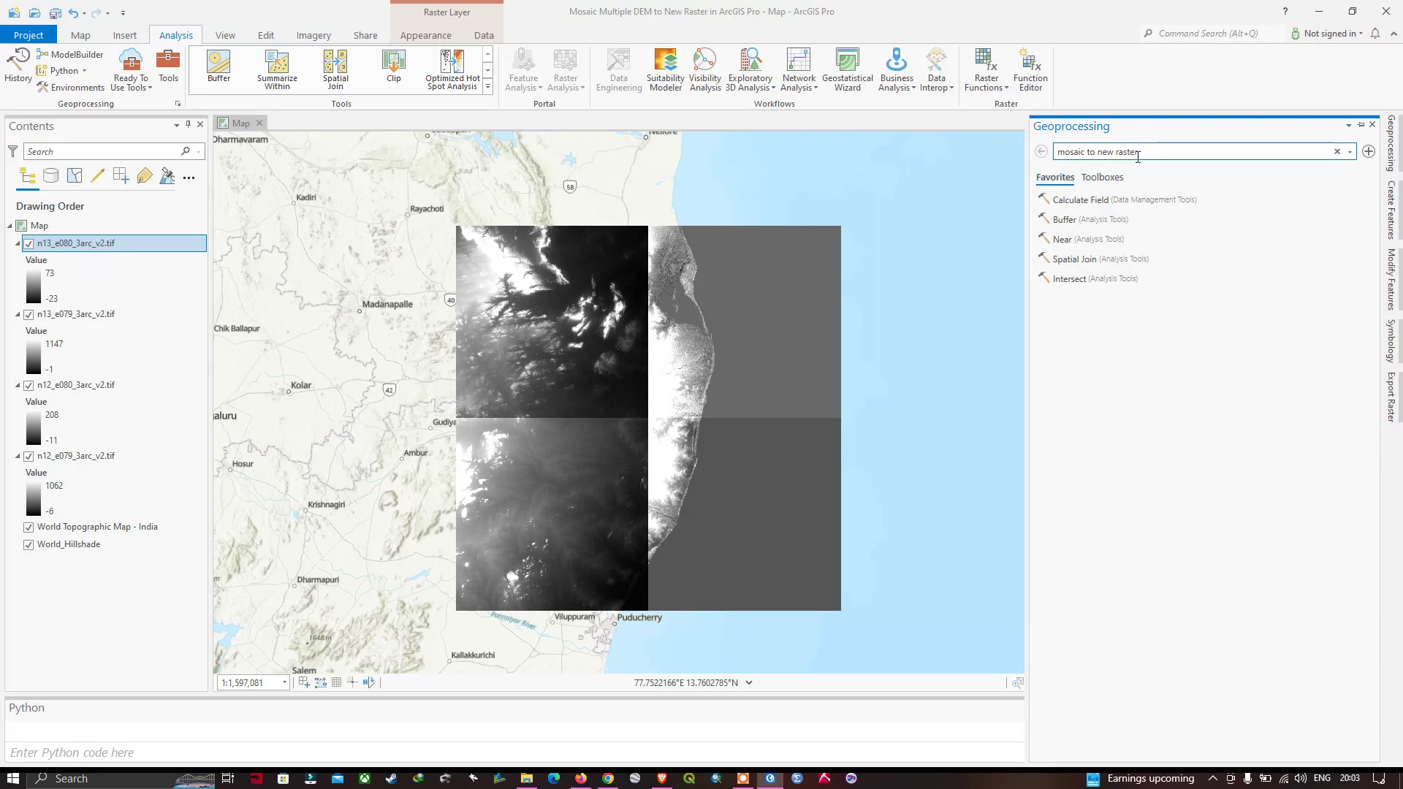
pyautogui.moveTo(1148, 151); pyautogui.dragTo(1063, 152)
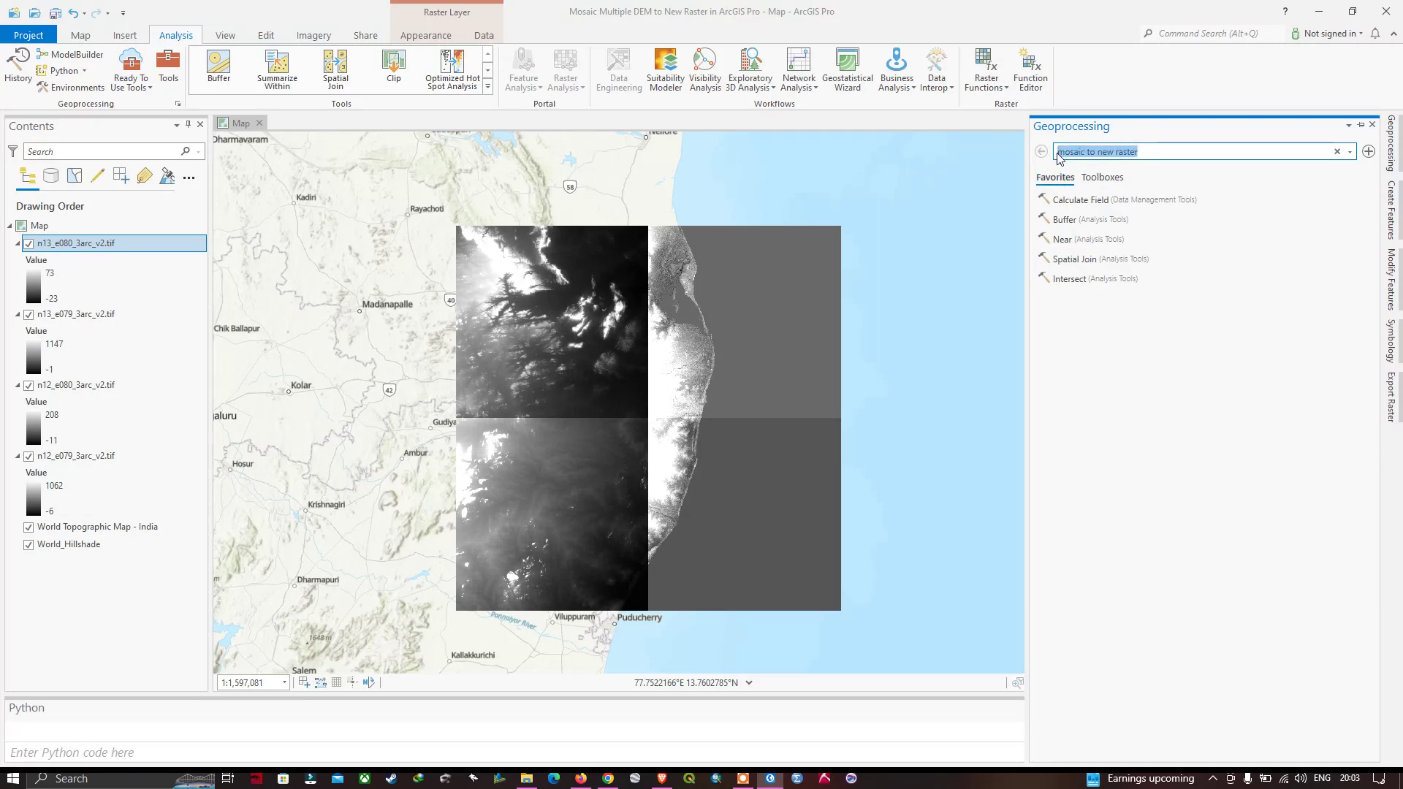
pyautogui.click(1151, 152)
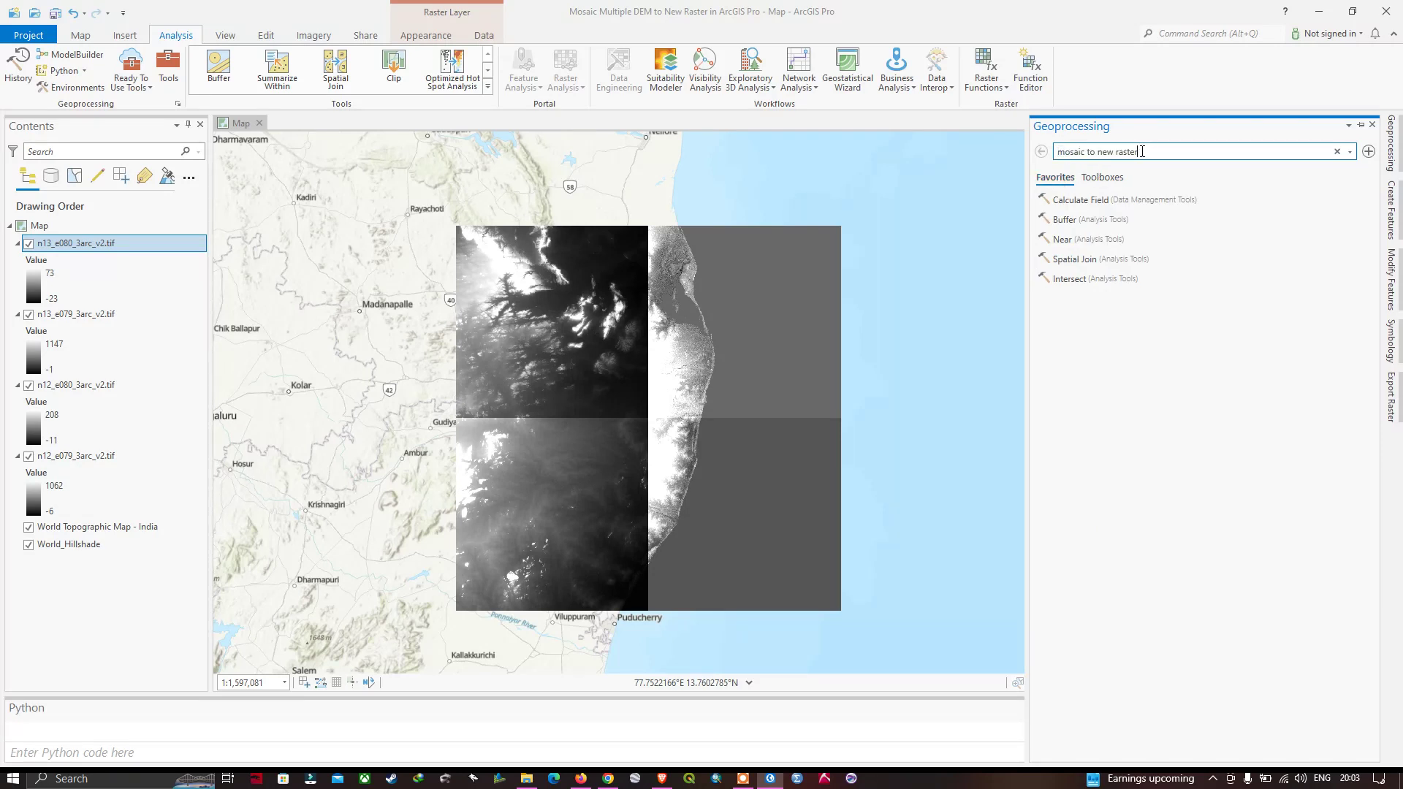
pyautogui.moveTo(1144, 152); pyautogui.dragTo(1056, 153)
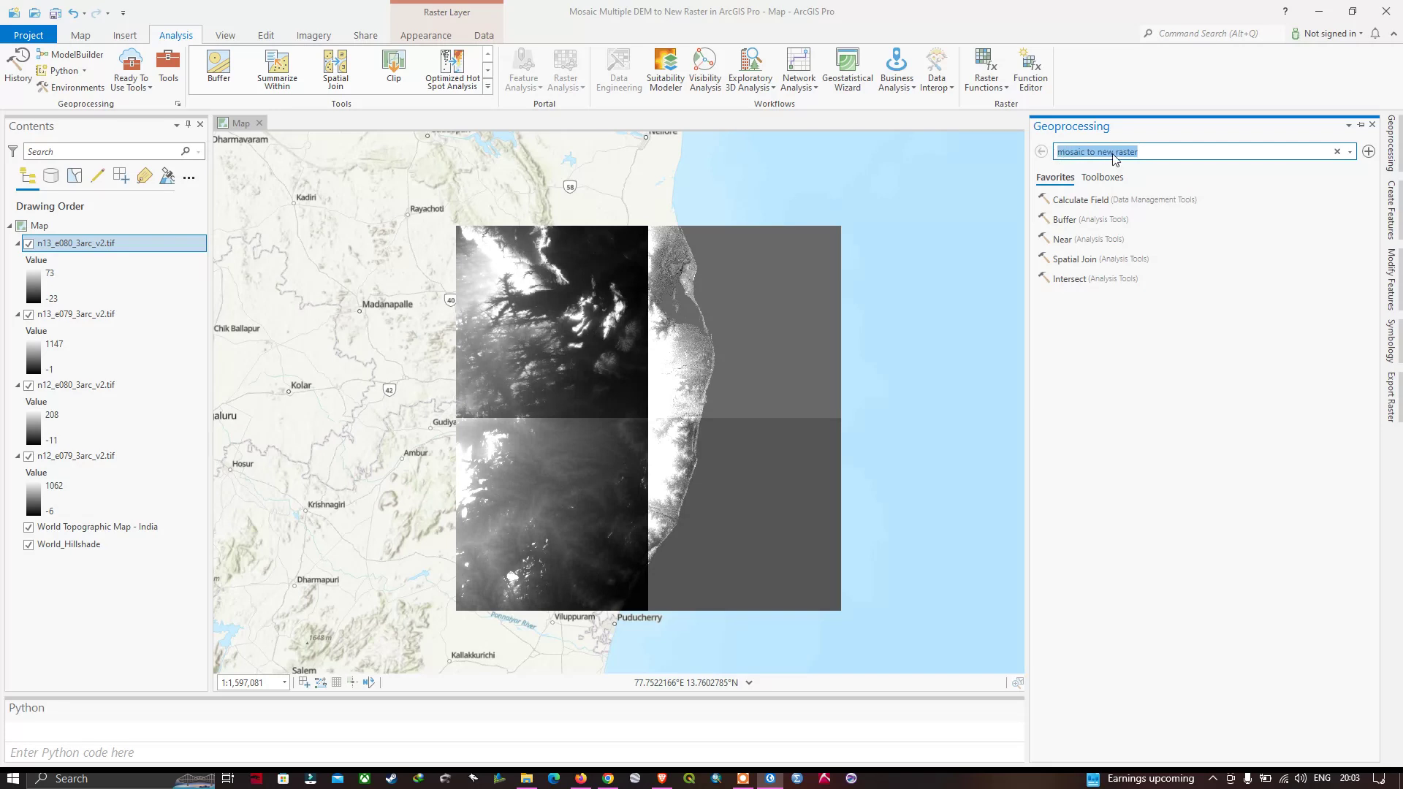
pyautogui.click(1142, 152)
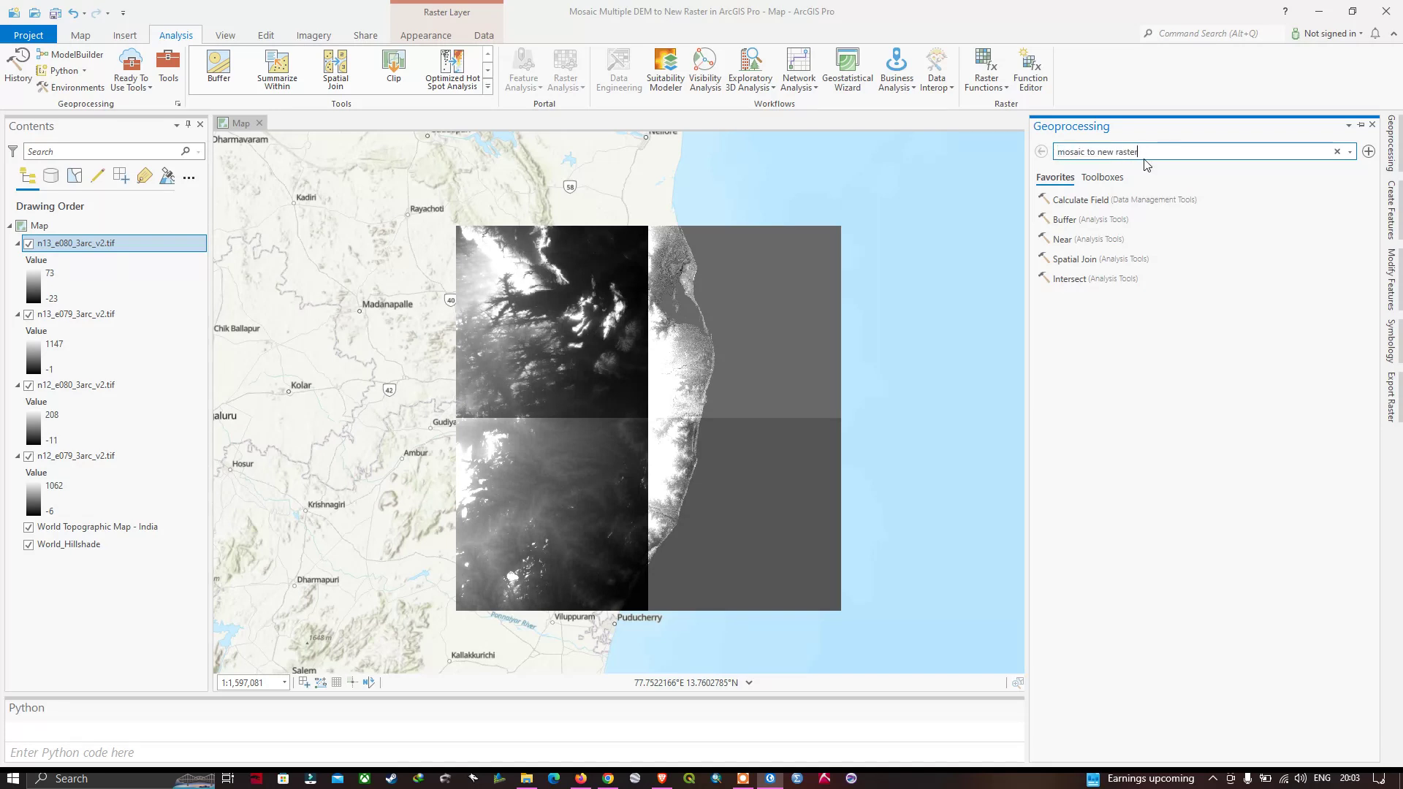
pyautogui.press('Return')
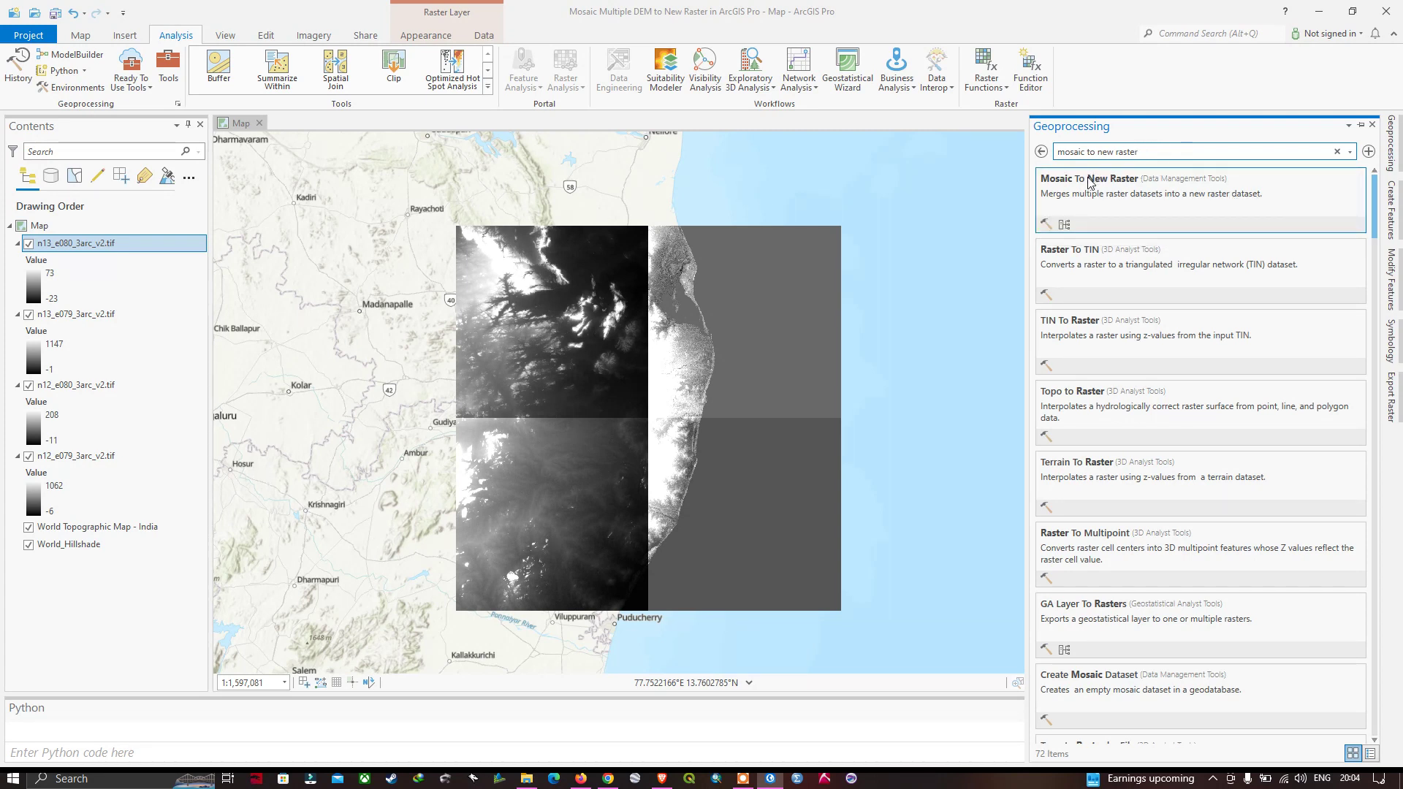
# Open Mosaic To New Raster with inputs n13_e080, n13_e079, n12_e080 and n12_e079 tiles
pyautogui.click(1089, 182)
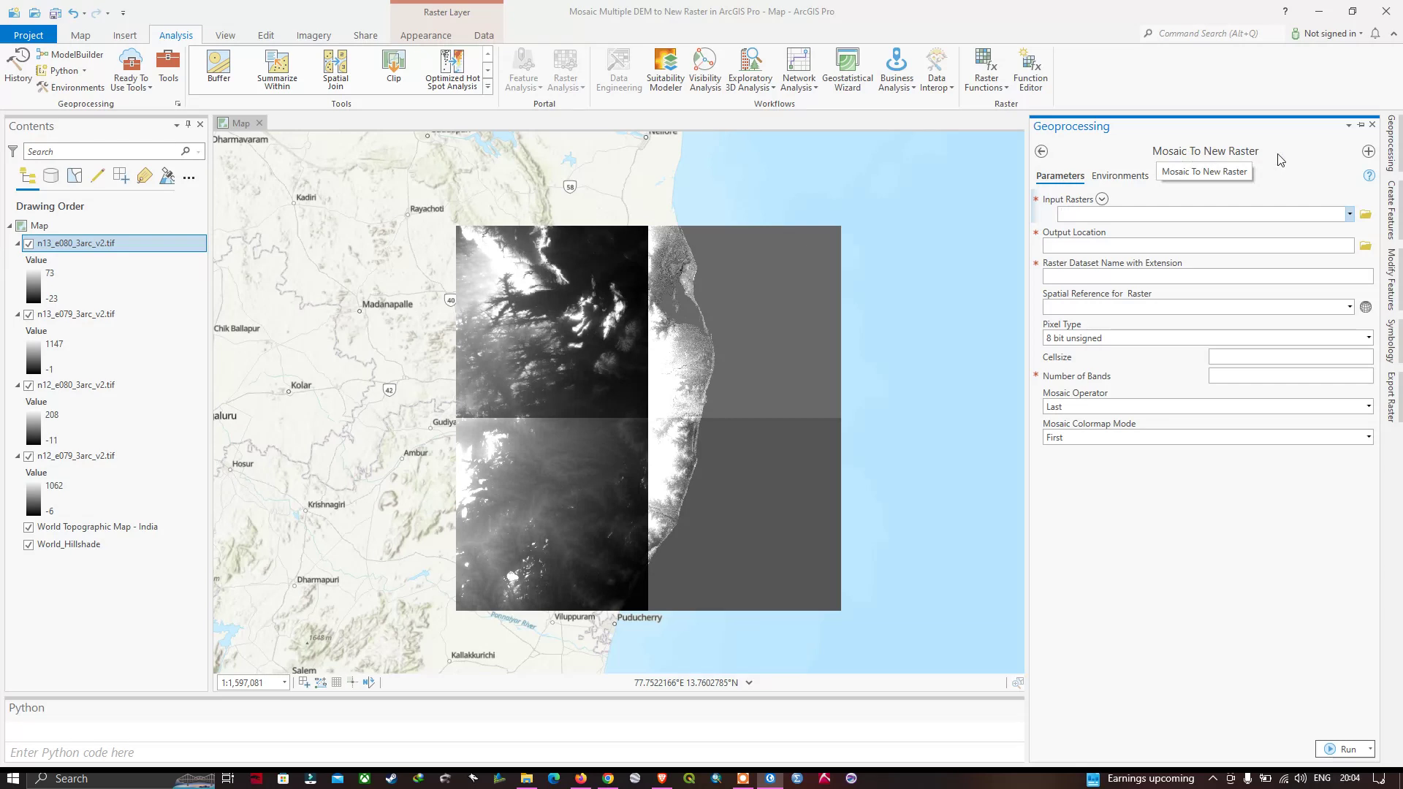
pyautogui.click(1217, 216)
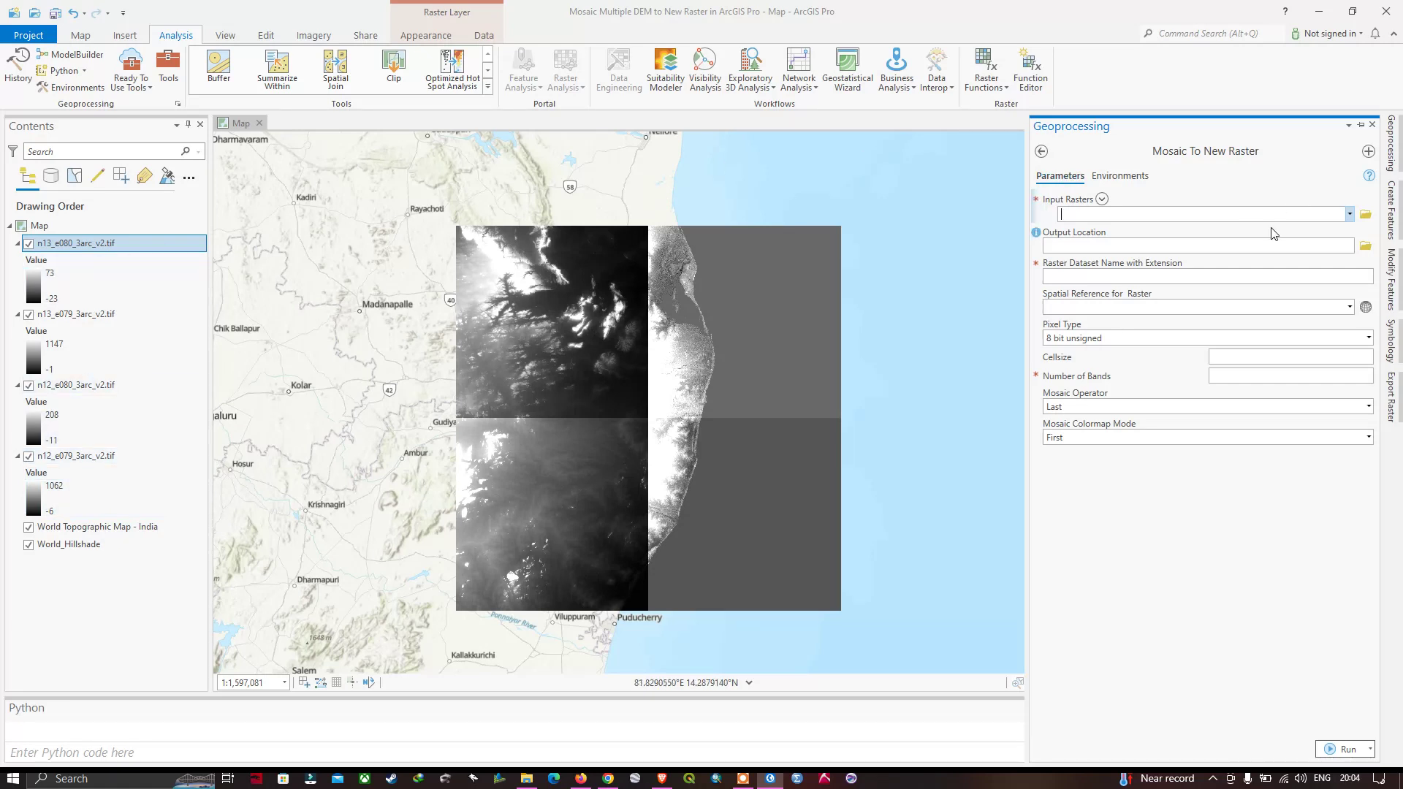
pyautogui.click(1349, 215)
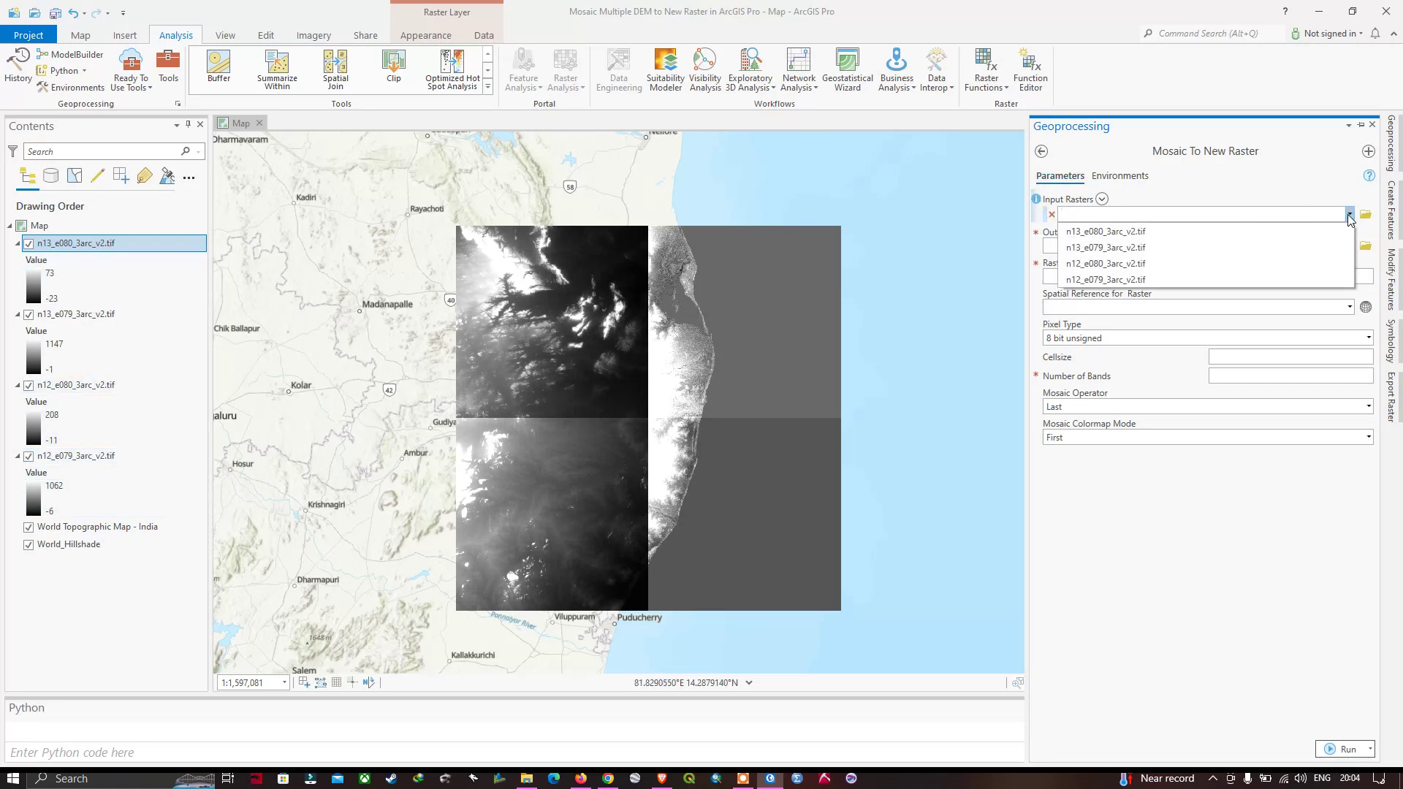
pyautogui.click(1126, 233)
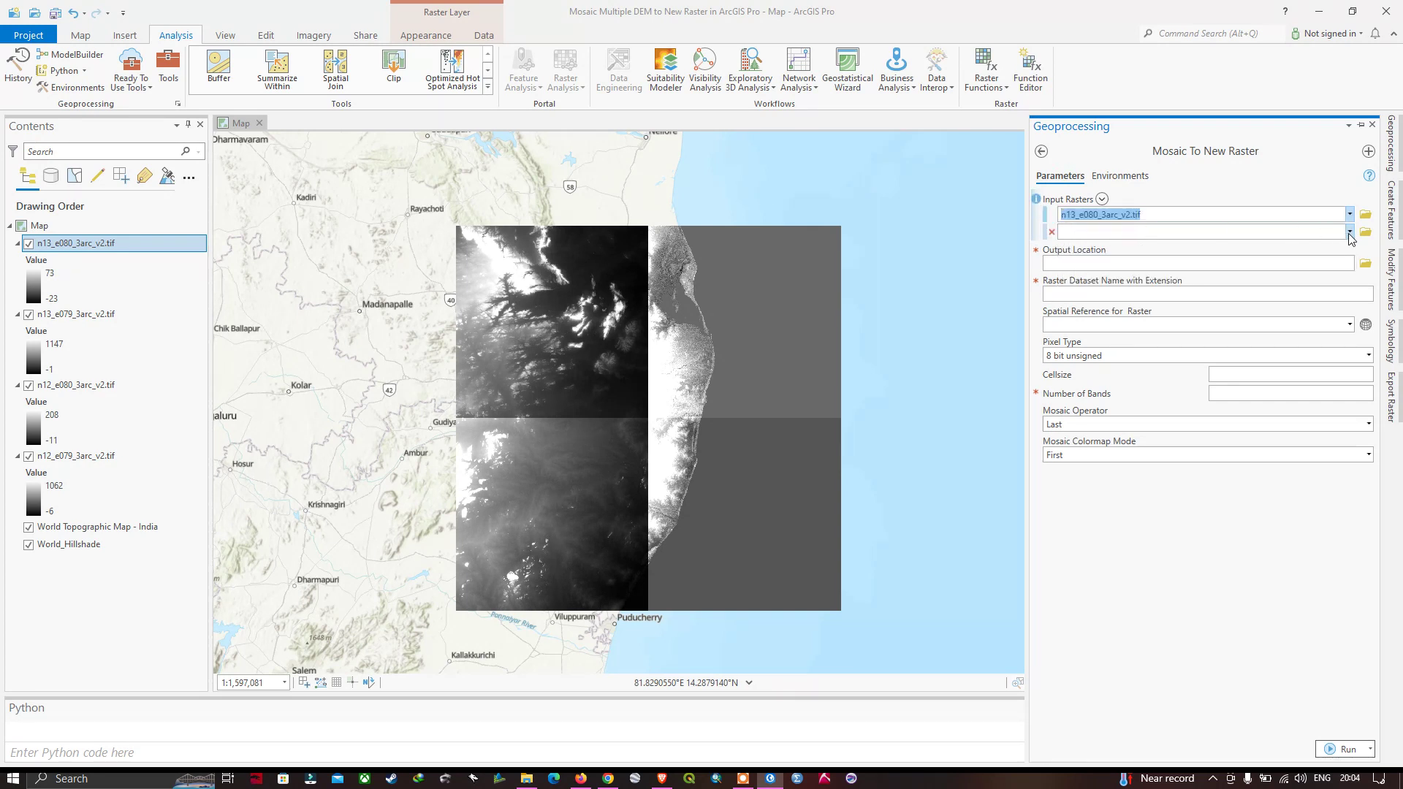
pyautogui.click(1349, 233)
pyautogui.click(1120, 268)
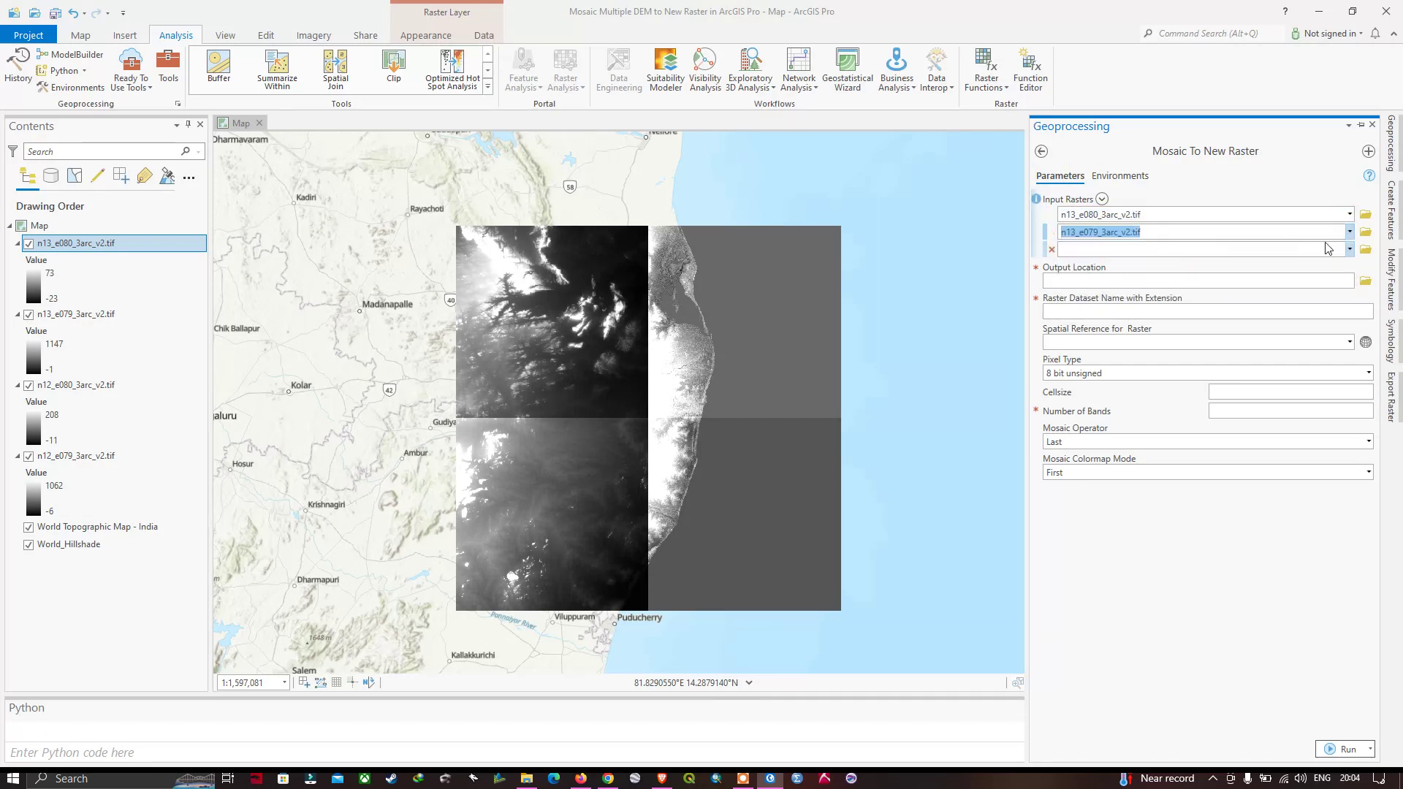
pyautogui.click(1350, 249)
pyautogui.click(1140, 303)
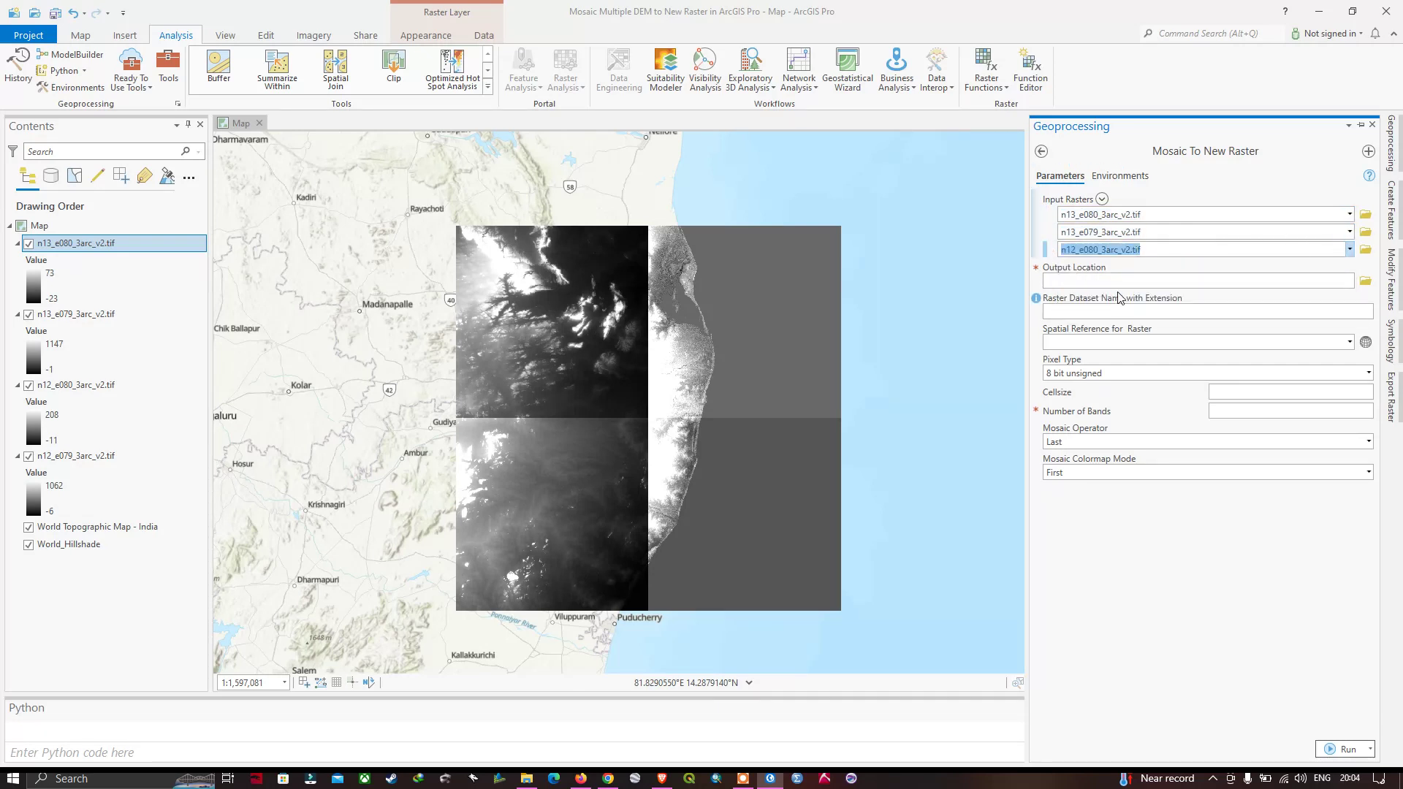
pyautogui.click(1349, 266)
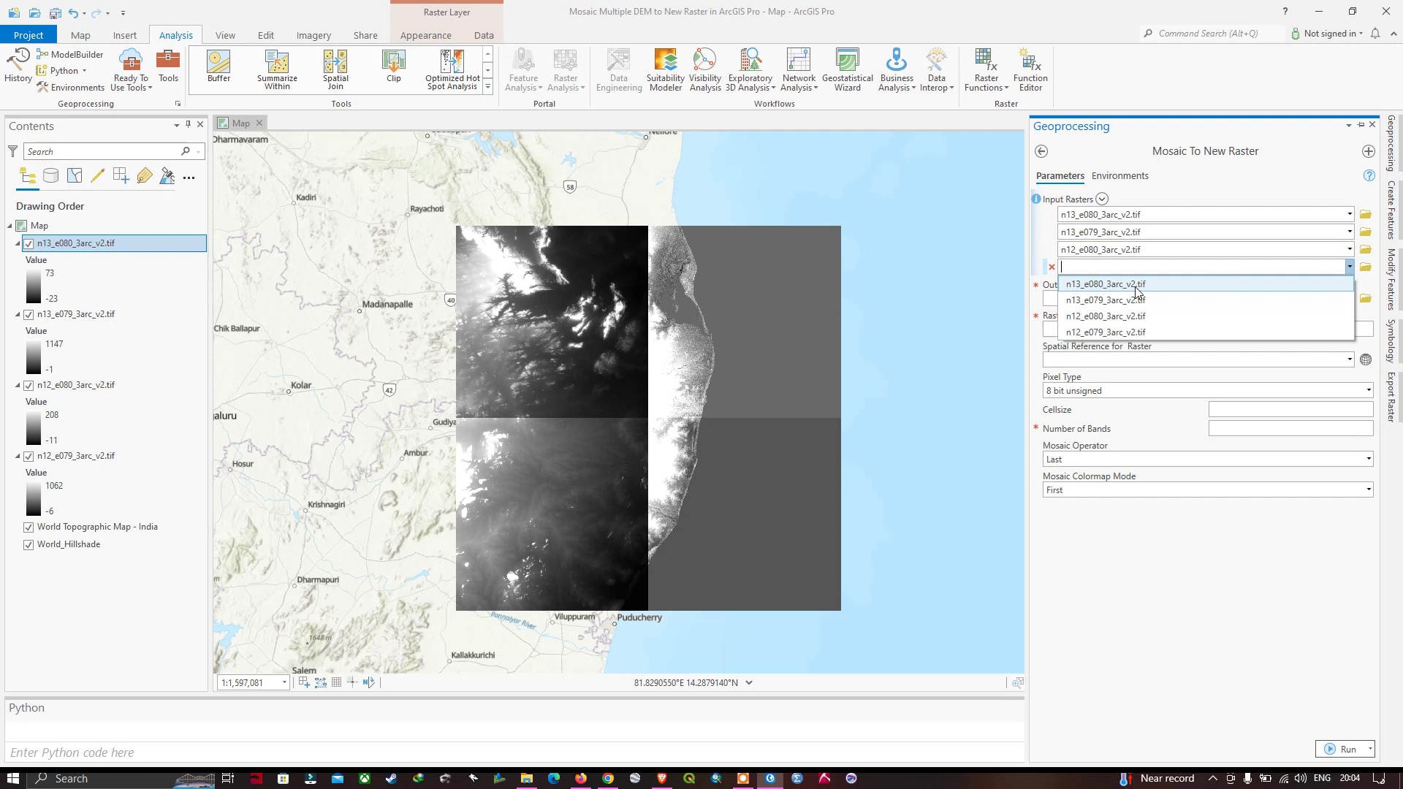
pyautogui.click(1095, 335)
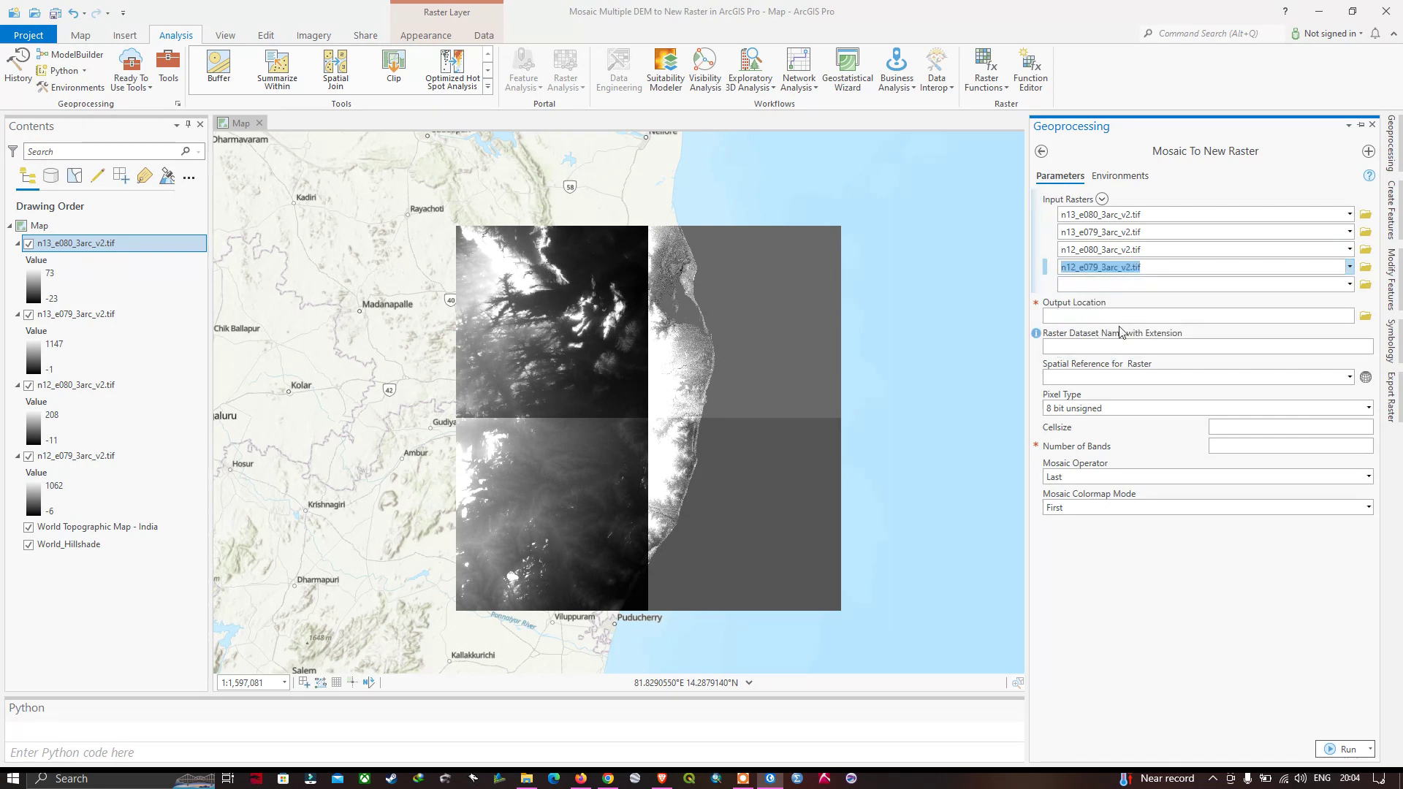
# Set the mosaic output location to the Data folder and name it Dem_SRTM.tif
pyautogui.click(1364, 317)
pyautogui.doubleClick(650, 391)
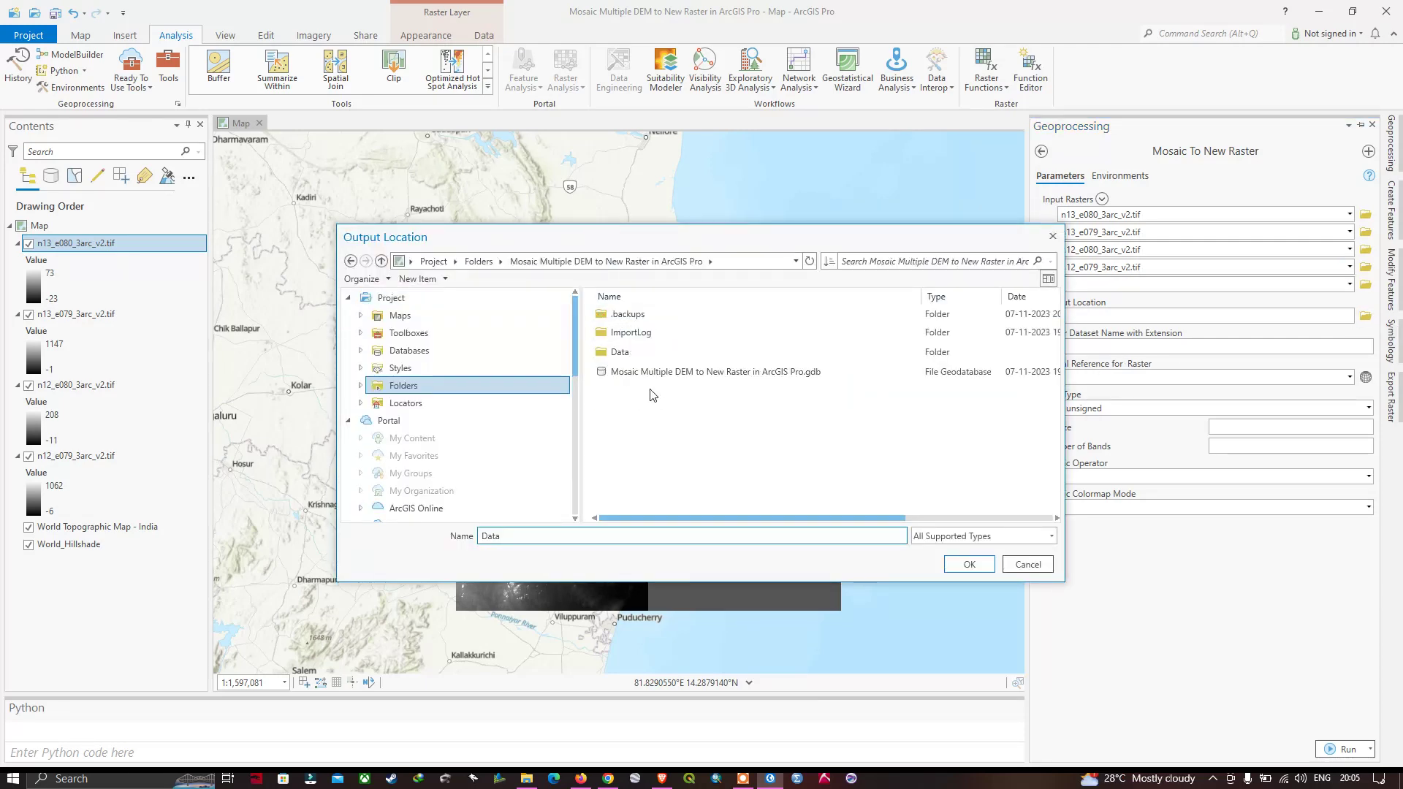
pyautogui.click(633, 353)
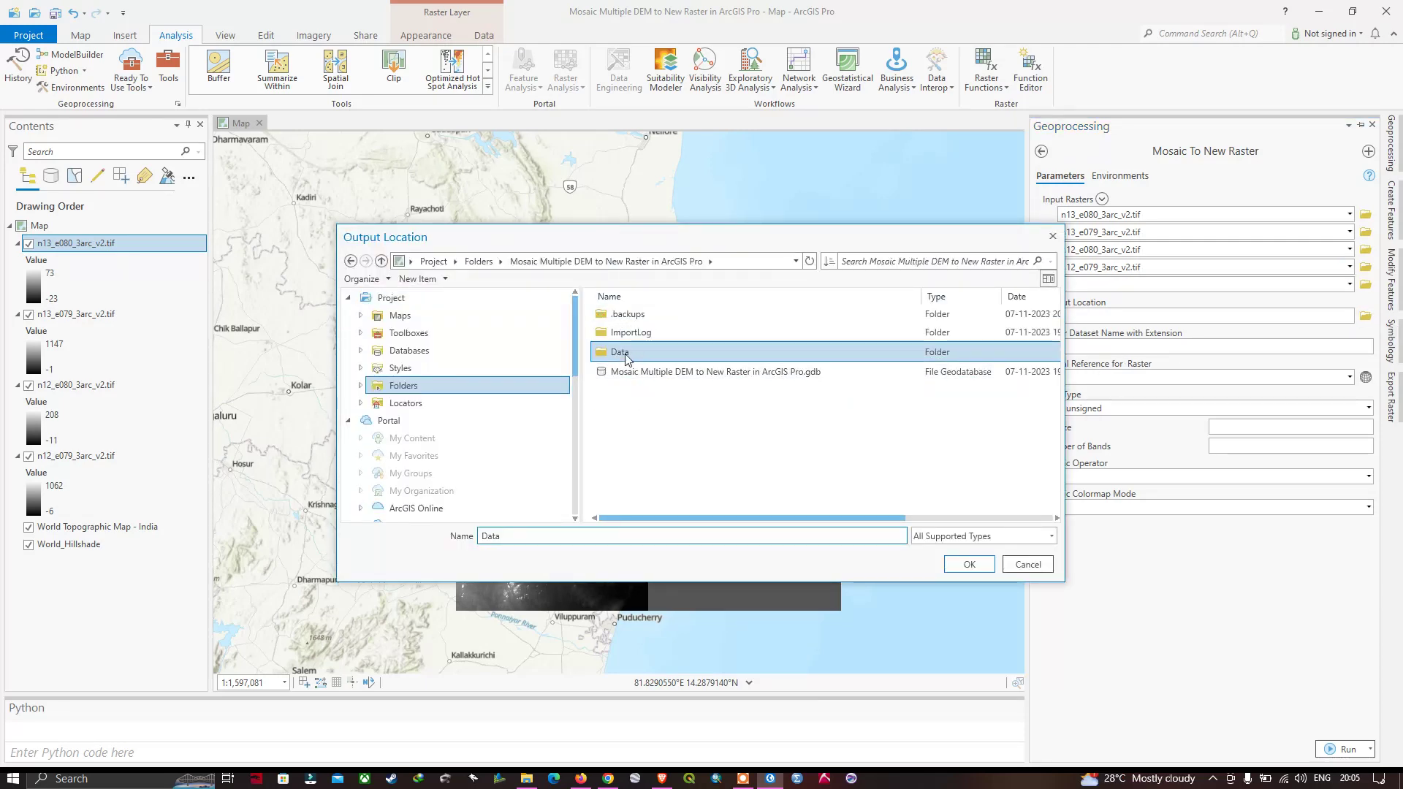
pyautogui.click(981, 566)
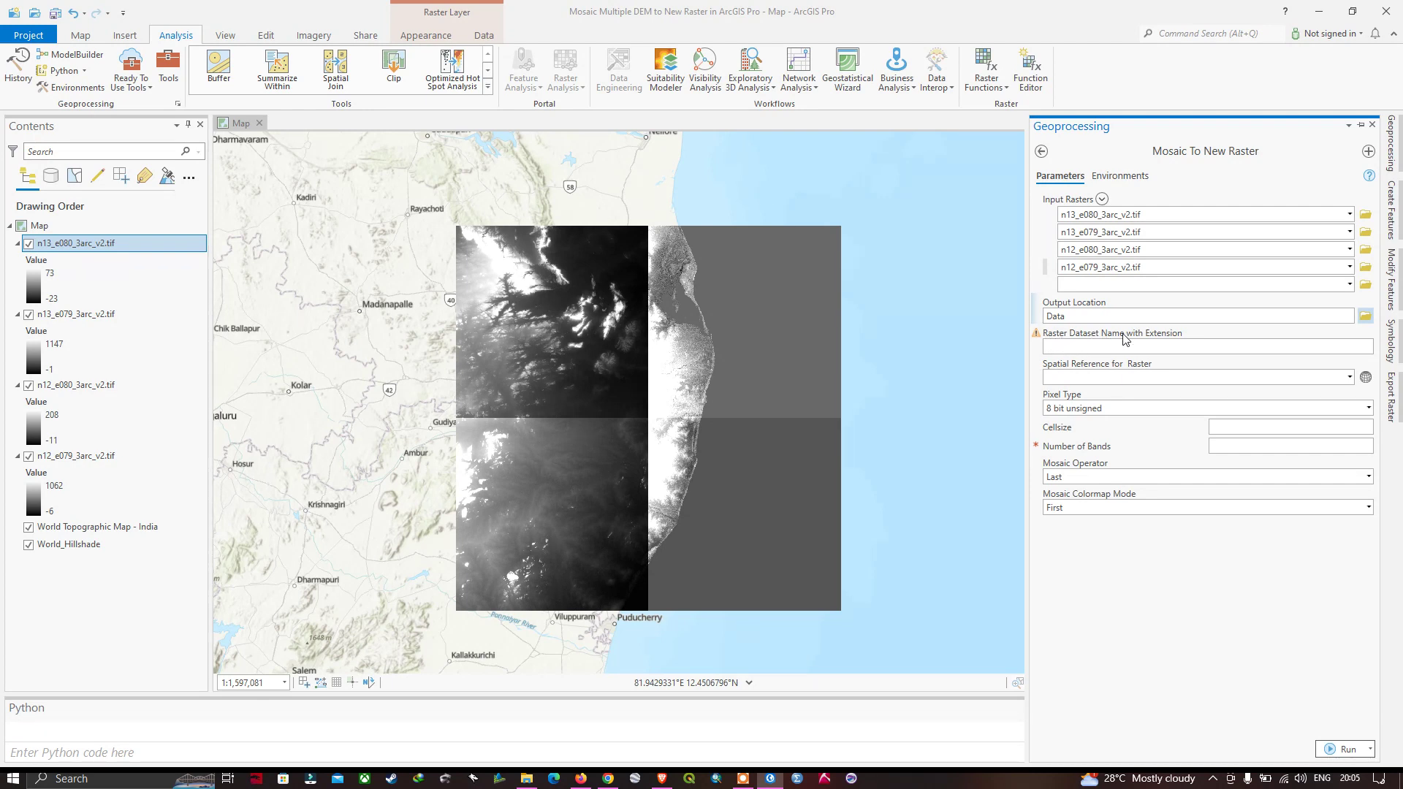
pyautogui.click(1062, 344)
pyautogui.write('Dem_SRTM.tif')
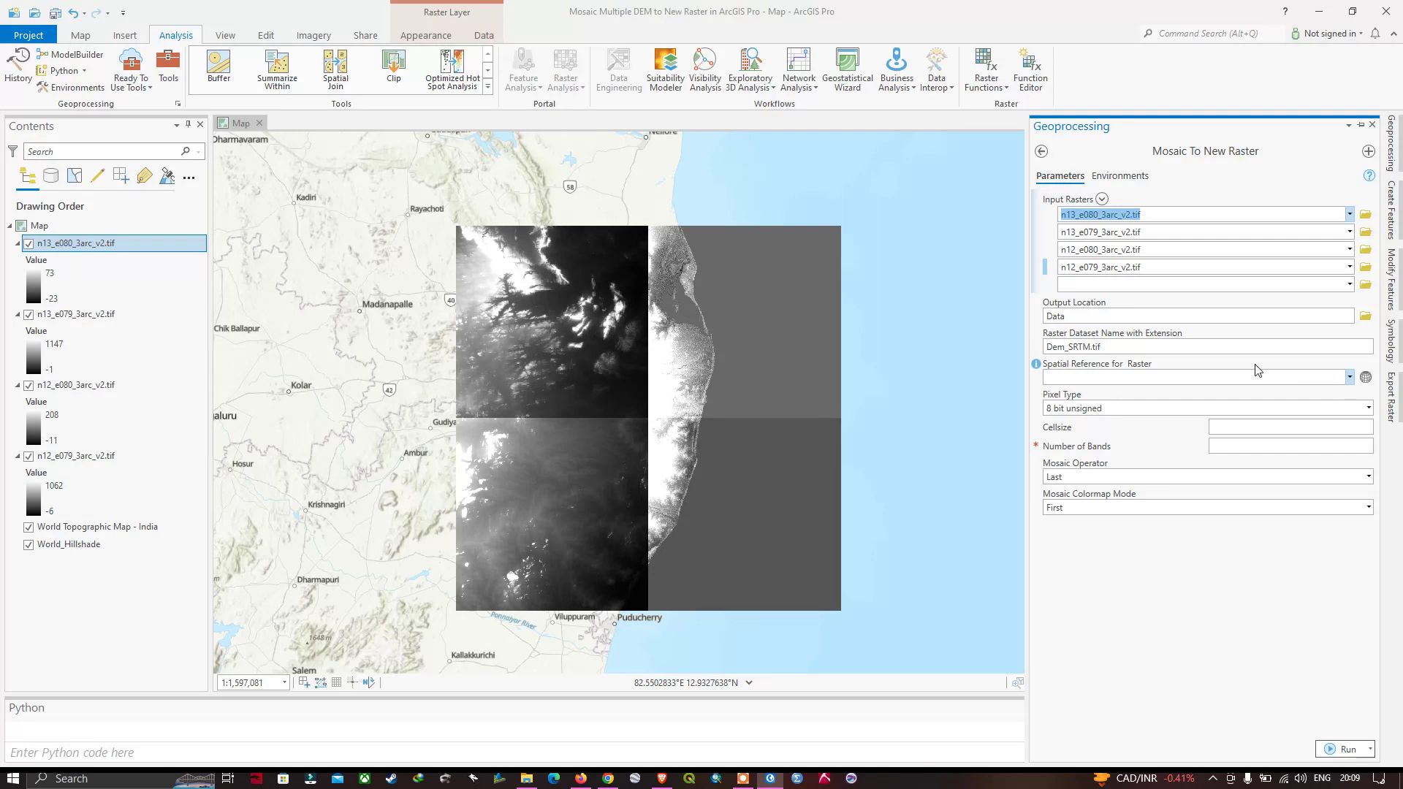
# Choose WGS 1984 under Geographic > World as the output spatial reference
pyautogui.click(1366, 377)
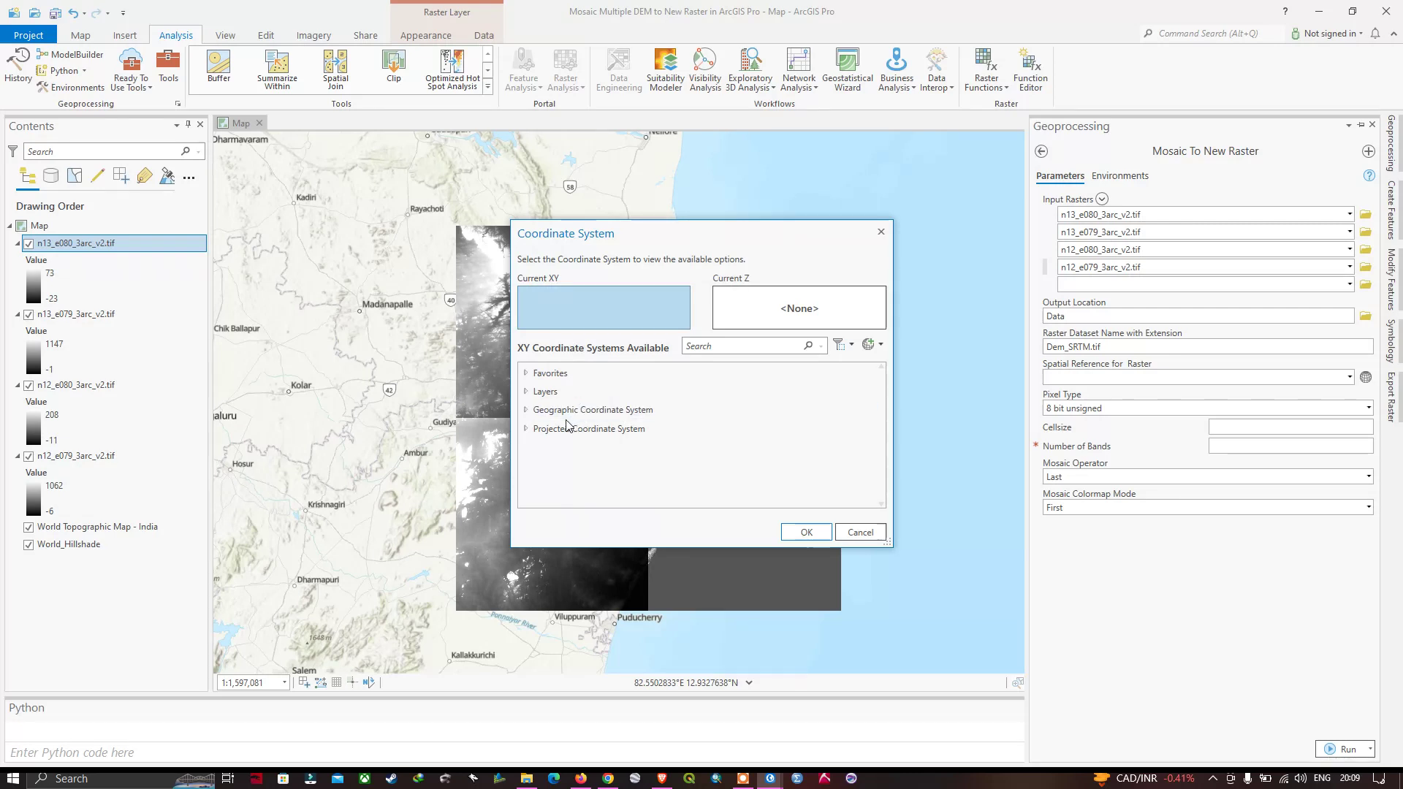
pyautogui.click(535, 414)
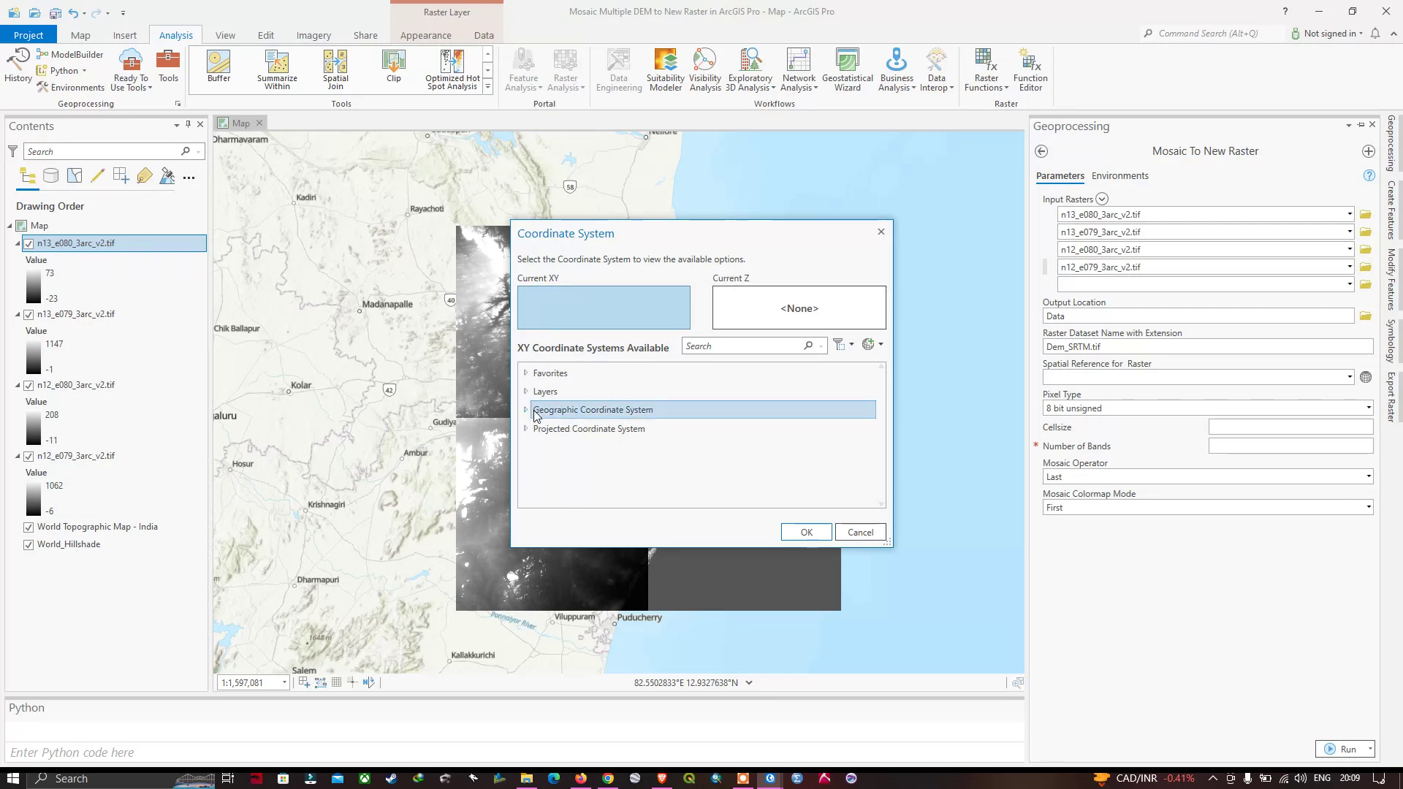
pyautogui.click(527, 411)
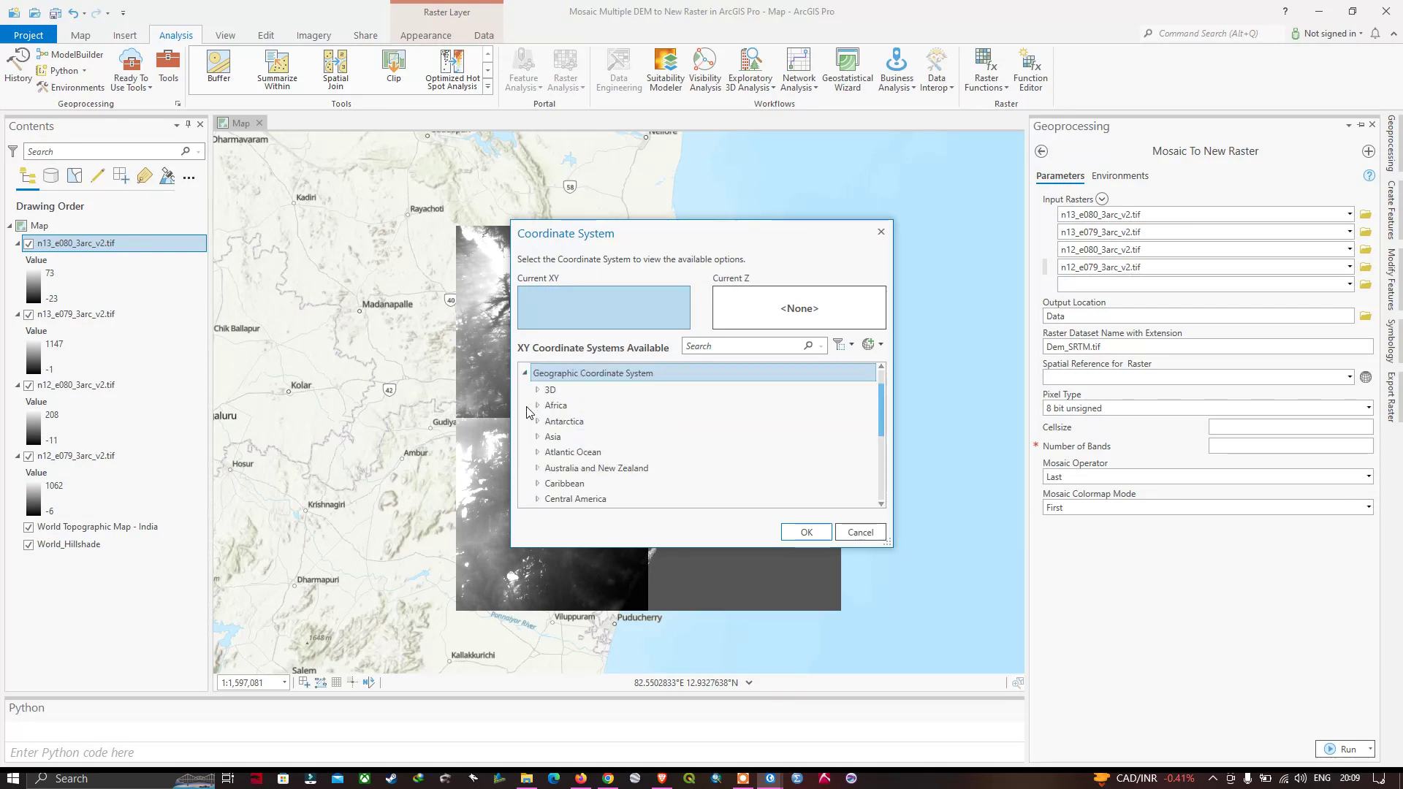
pyautogui.scroll(-4, 559, 424)
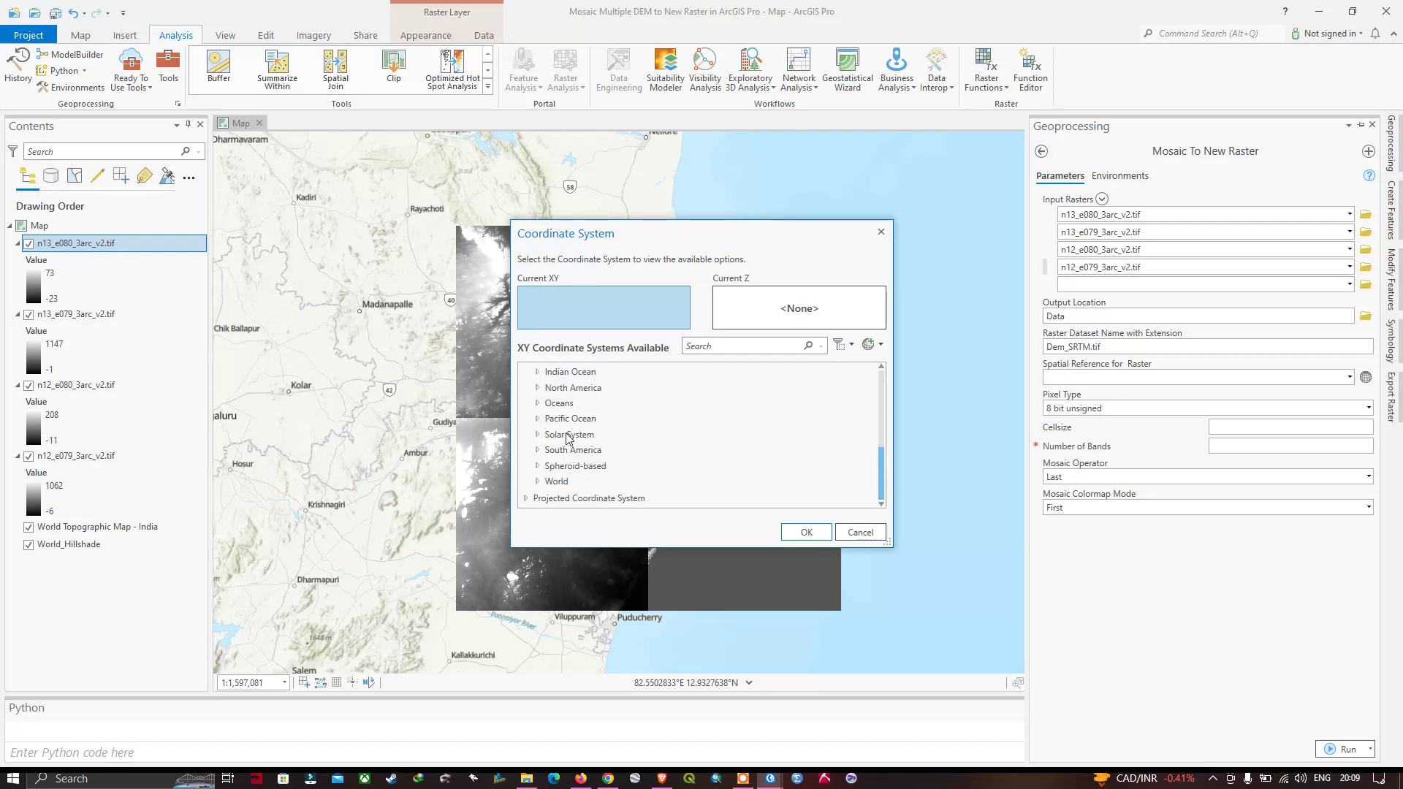
pyautogui.doubleClick(577, 480)
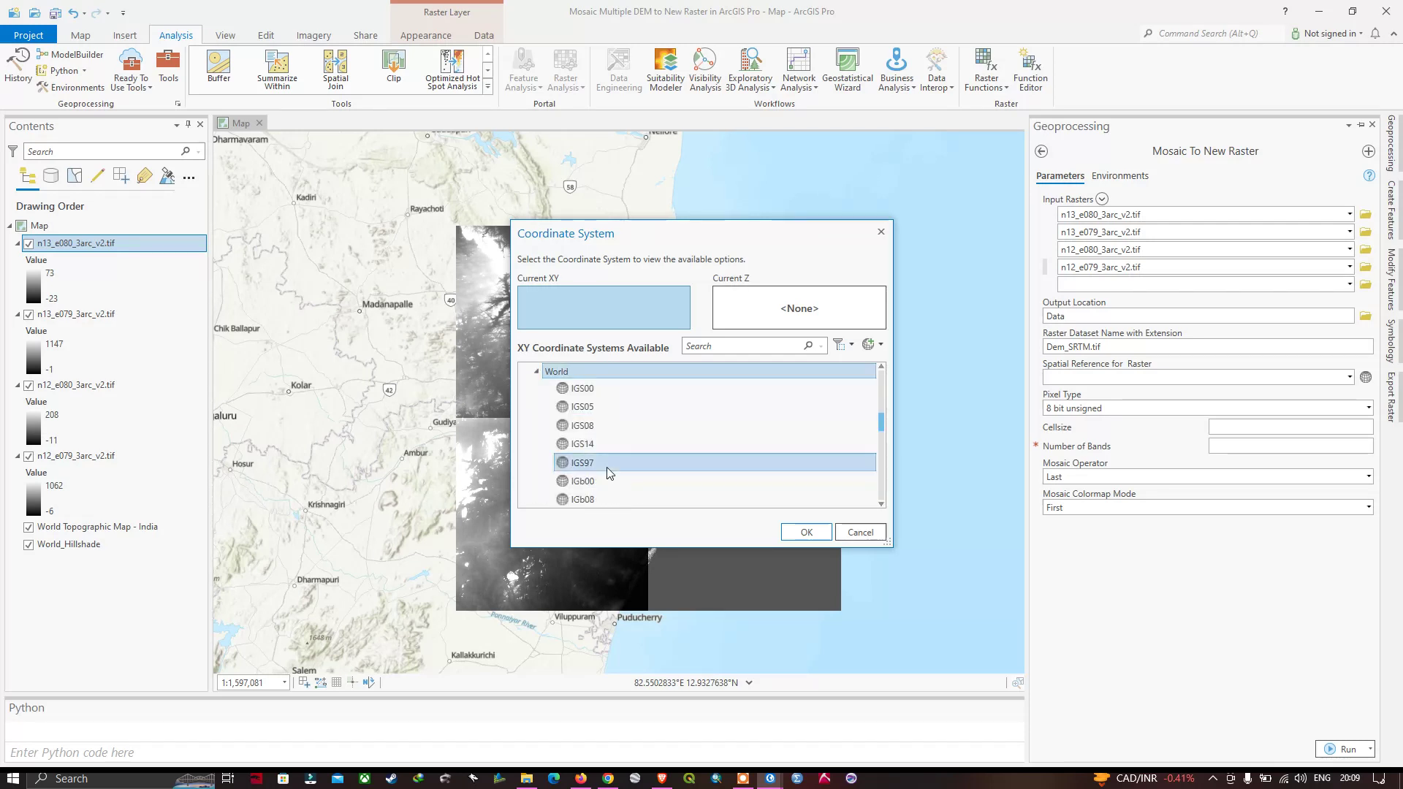
pyautogui.scroll(-5, 621, 460)
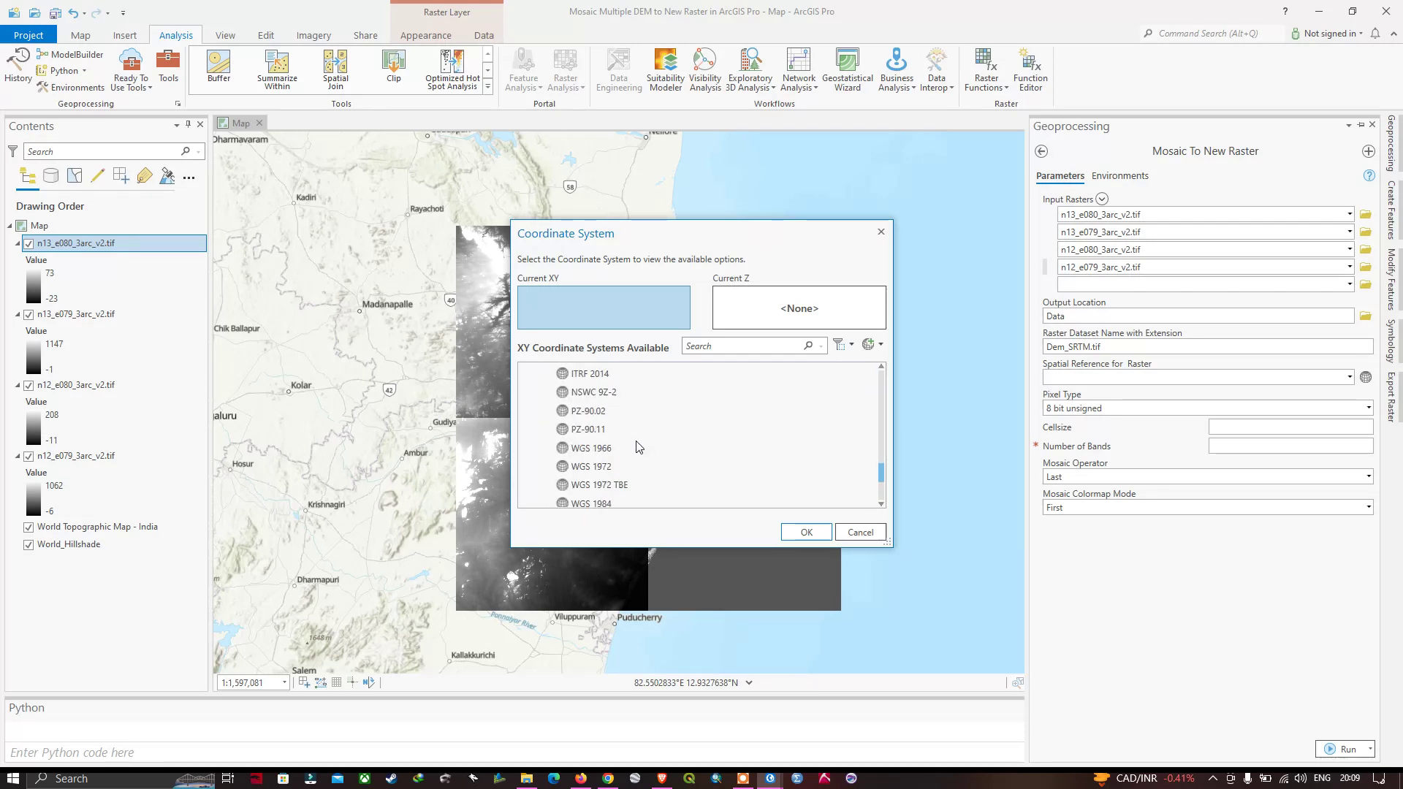
pyautogui.scroll(-1, 638, 447)
pyautogui.click(593, 469)
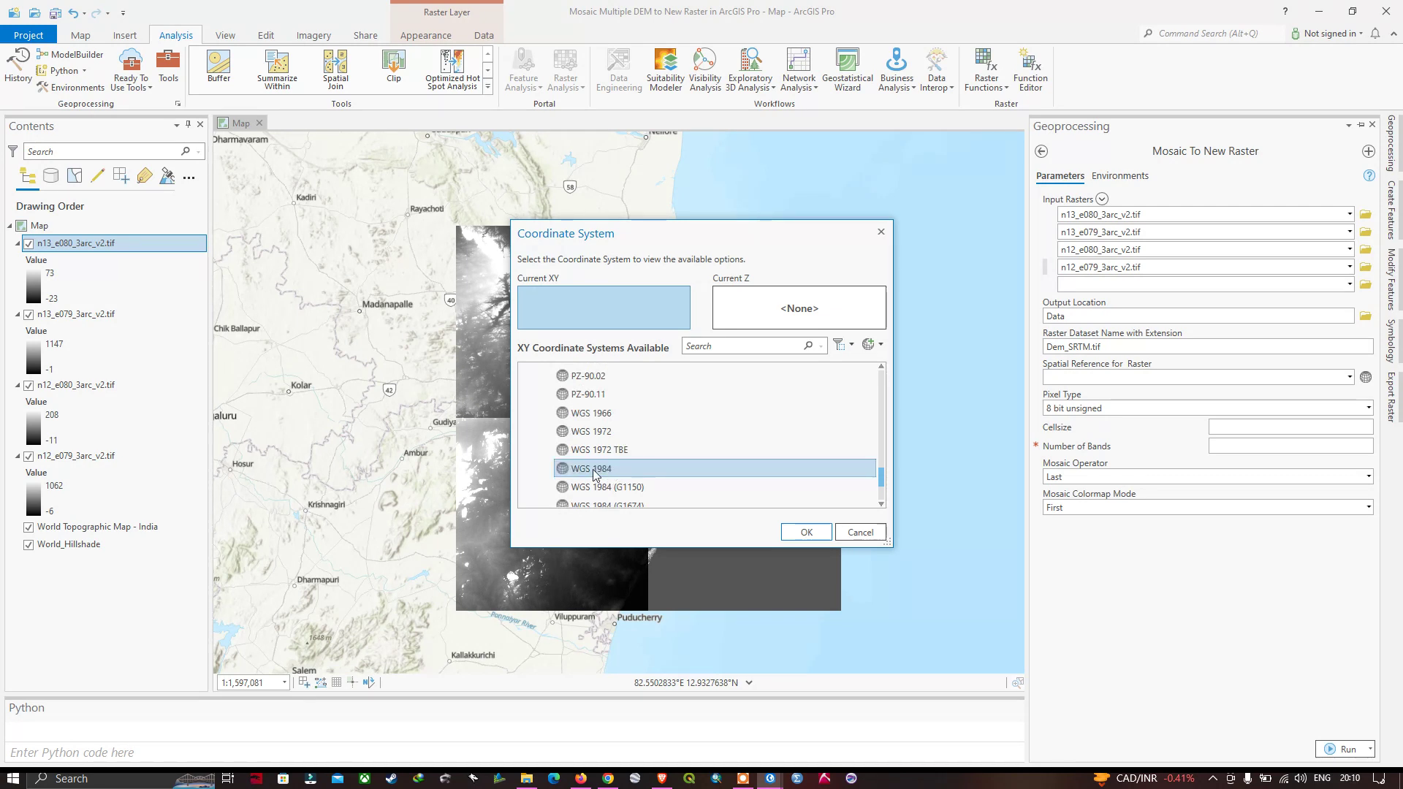
pyautogui.click(801, 531)
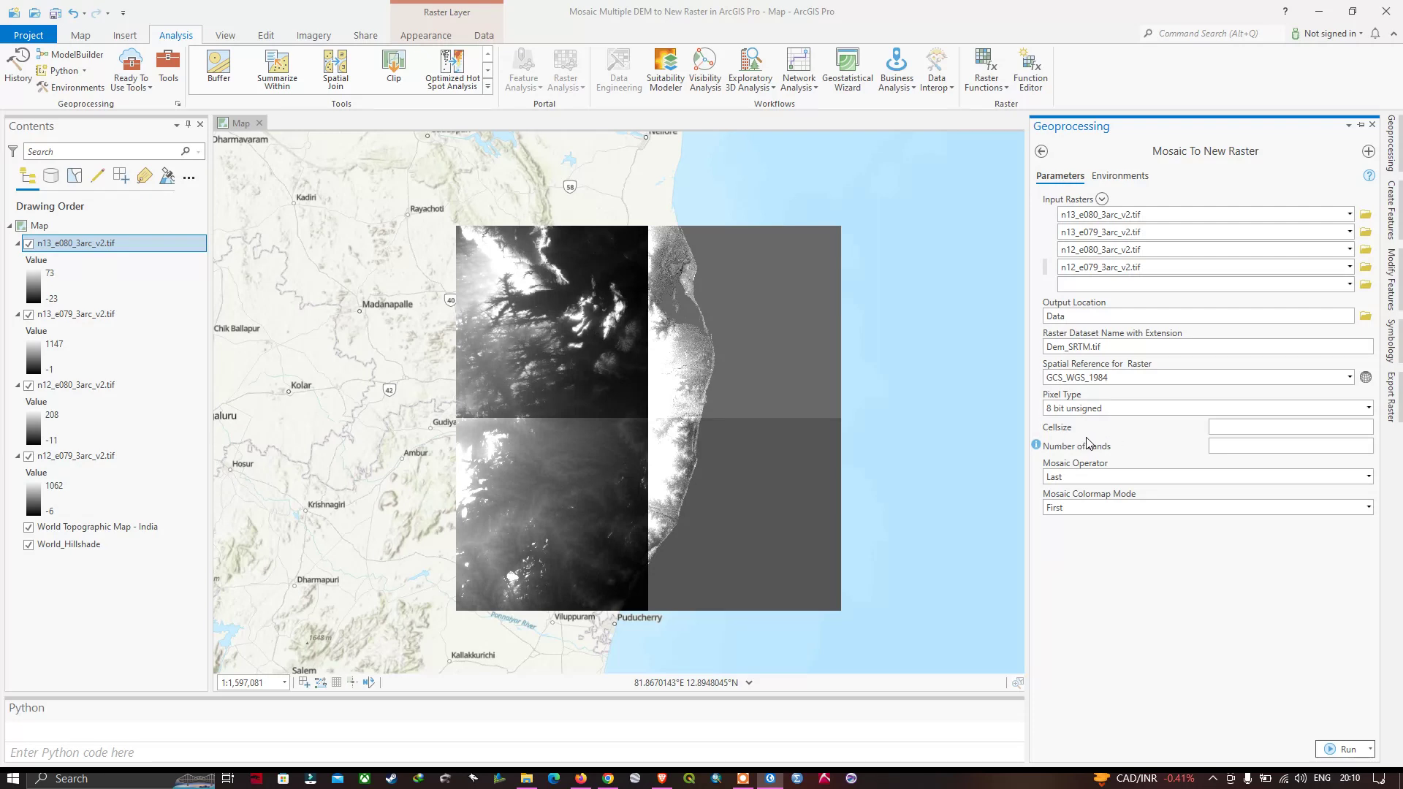
# Copy the 0.000833333333333333 Cell Size X from n13_e080_3arc_v2.tif's layer properties, then close them
pyautogui.rightClick(74, 247)
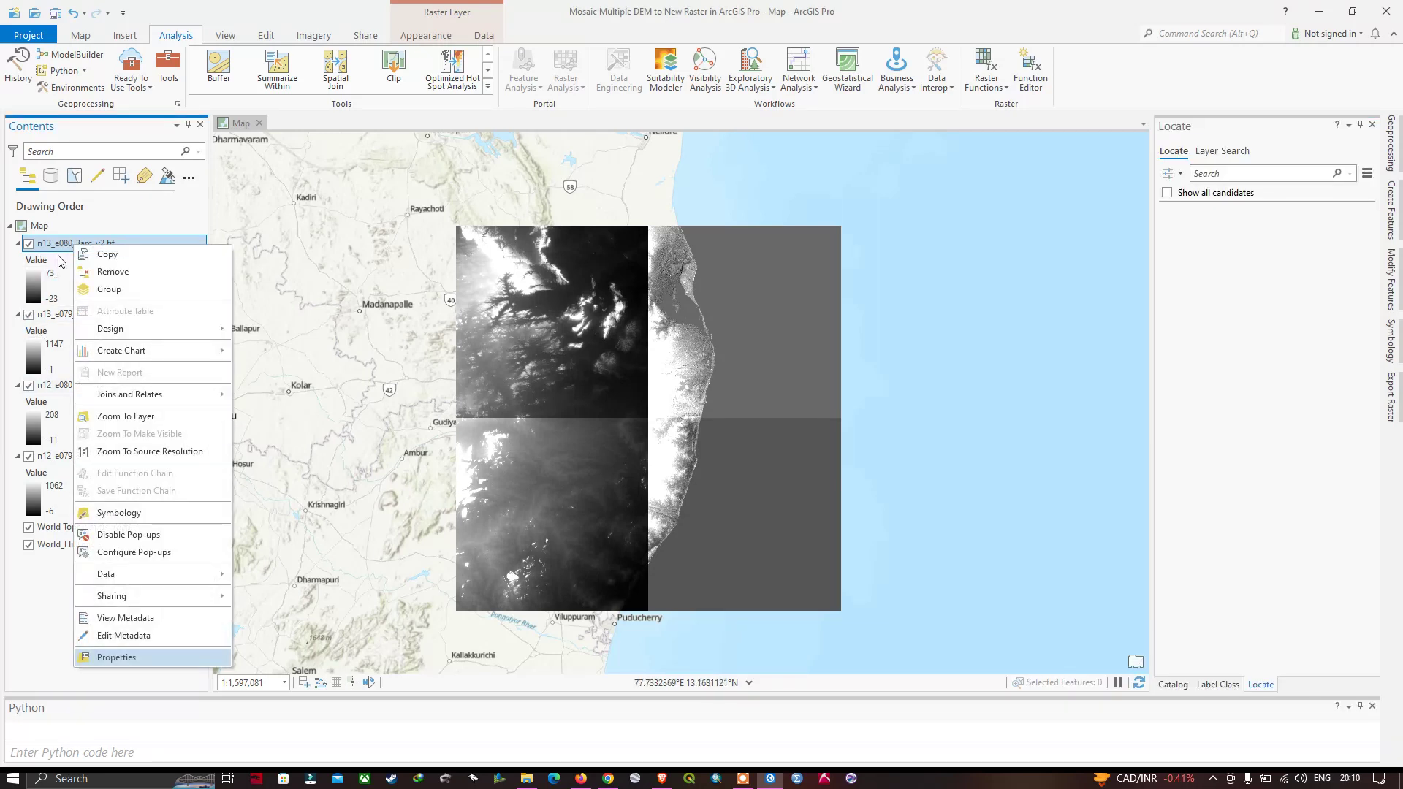
pyautogui.rightClick(59, 248)
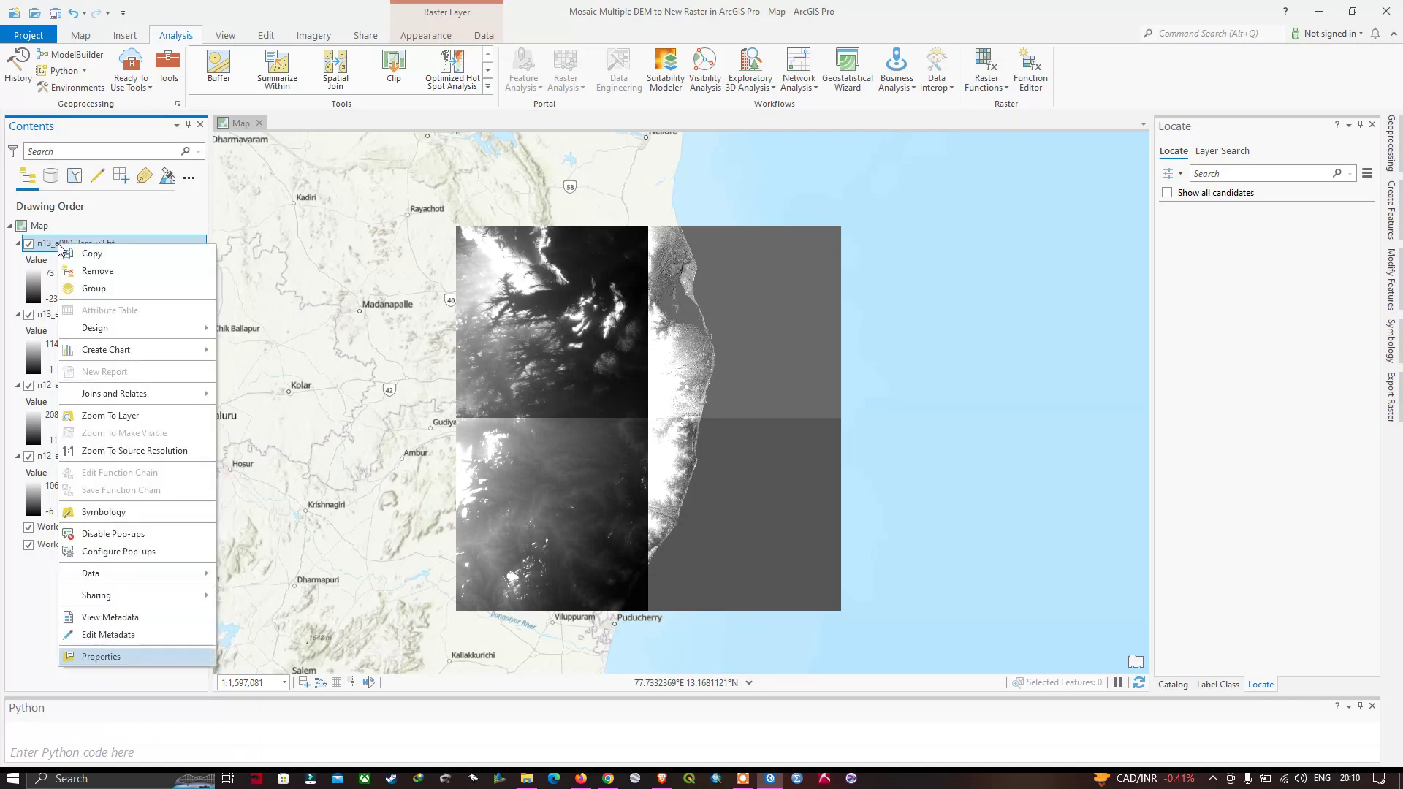
pyautogui.click(115, 661)
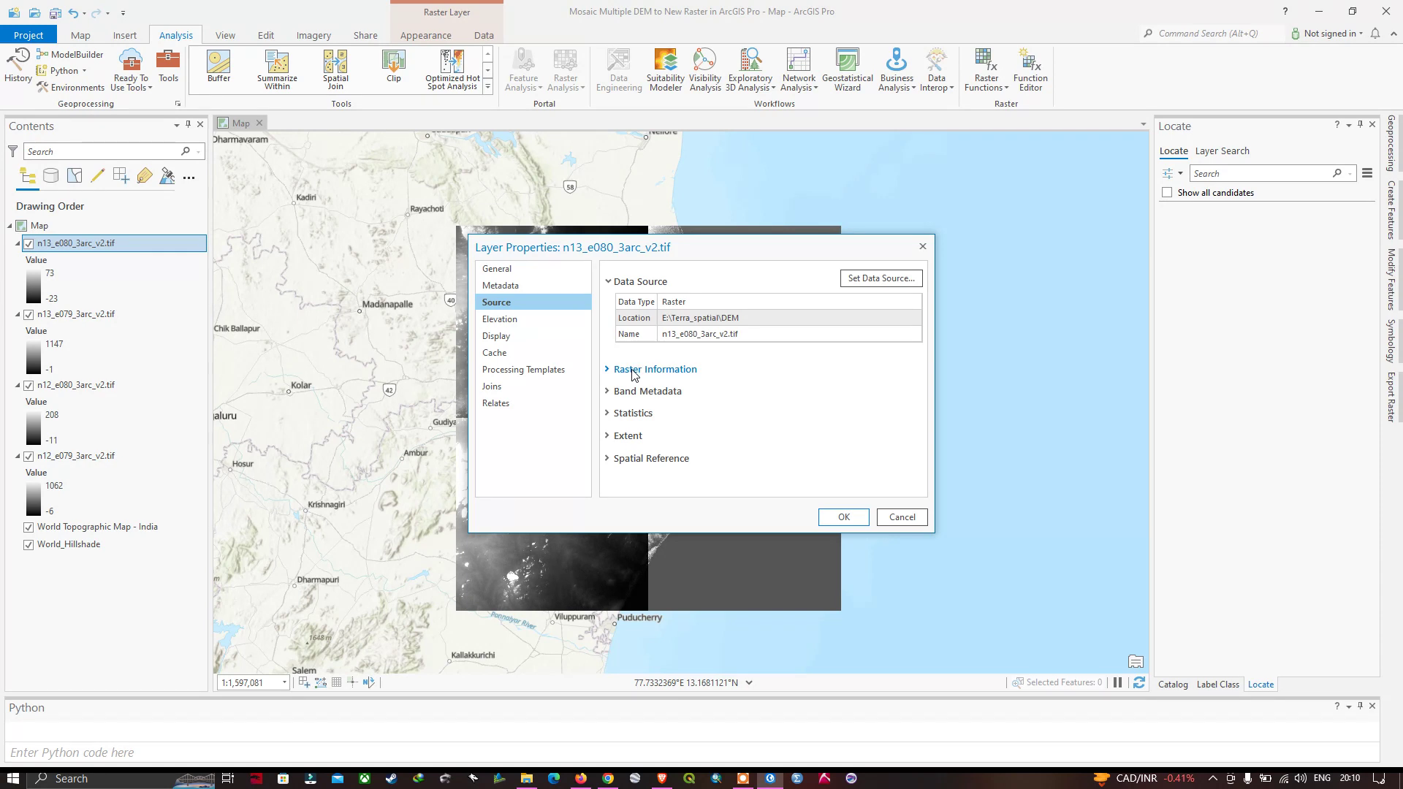
pyautogui.click(632, 370)
pyautogui.scroll(-3, 730, 409)
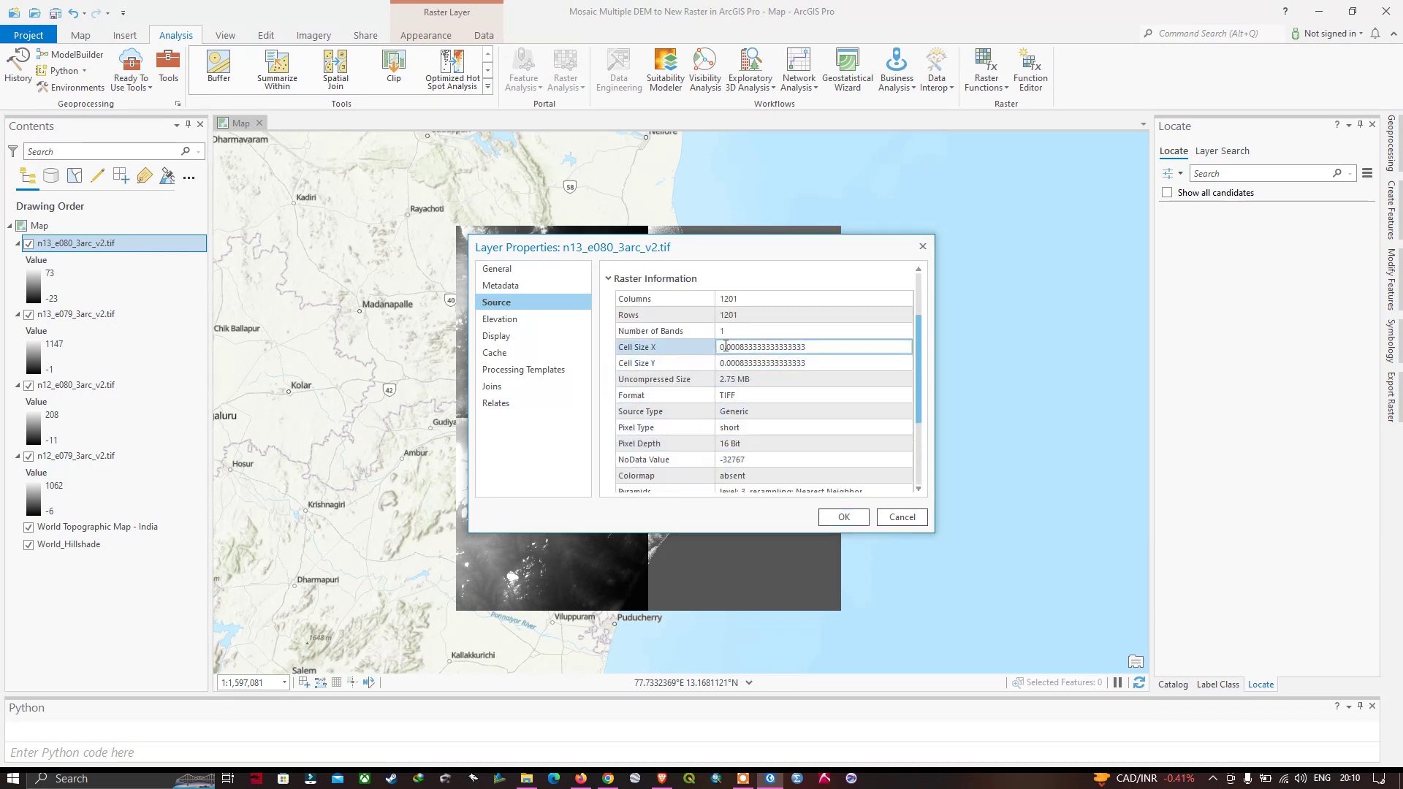
pyautogui.moveTo(720, 347); pyautogui.dragTo(806, 347)
pyautogui.hotkey('ctrl', 'c')
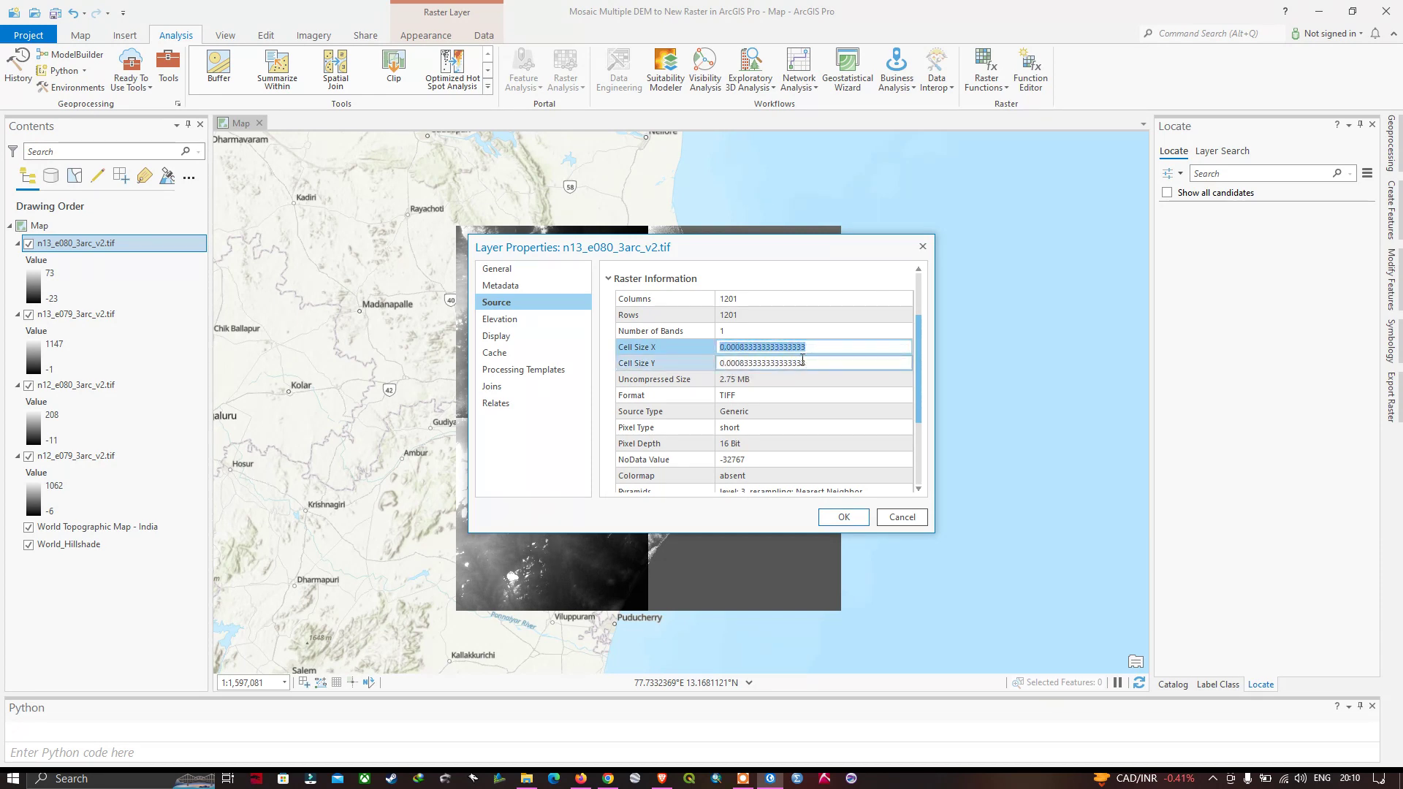
pyautogui.click(843, 517)
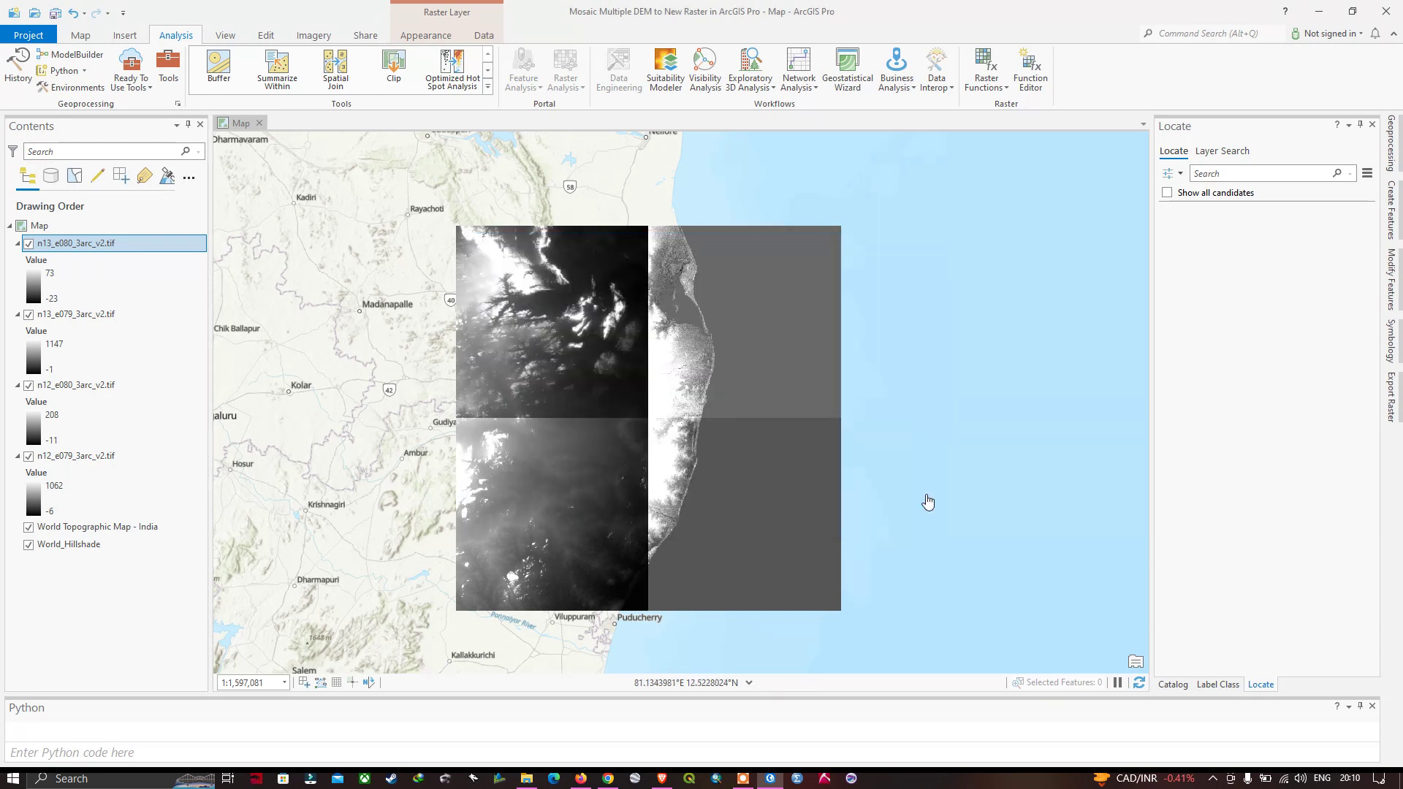
# Paste 8.33333333333333E-04 as the mosaic cell size and set Number of Bands to 1
pyautogui.click(1397, 156)
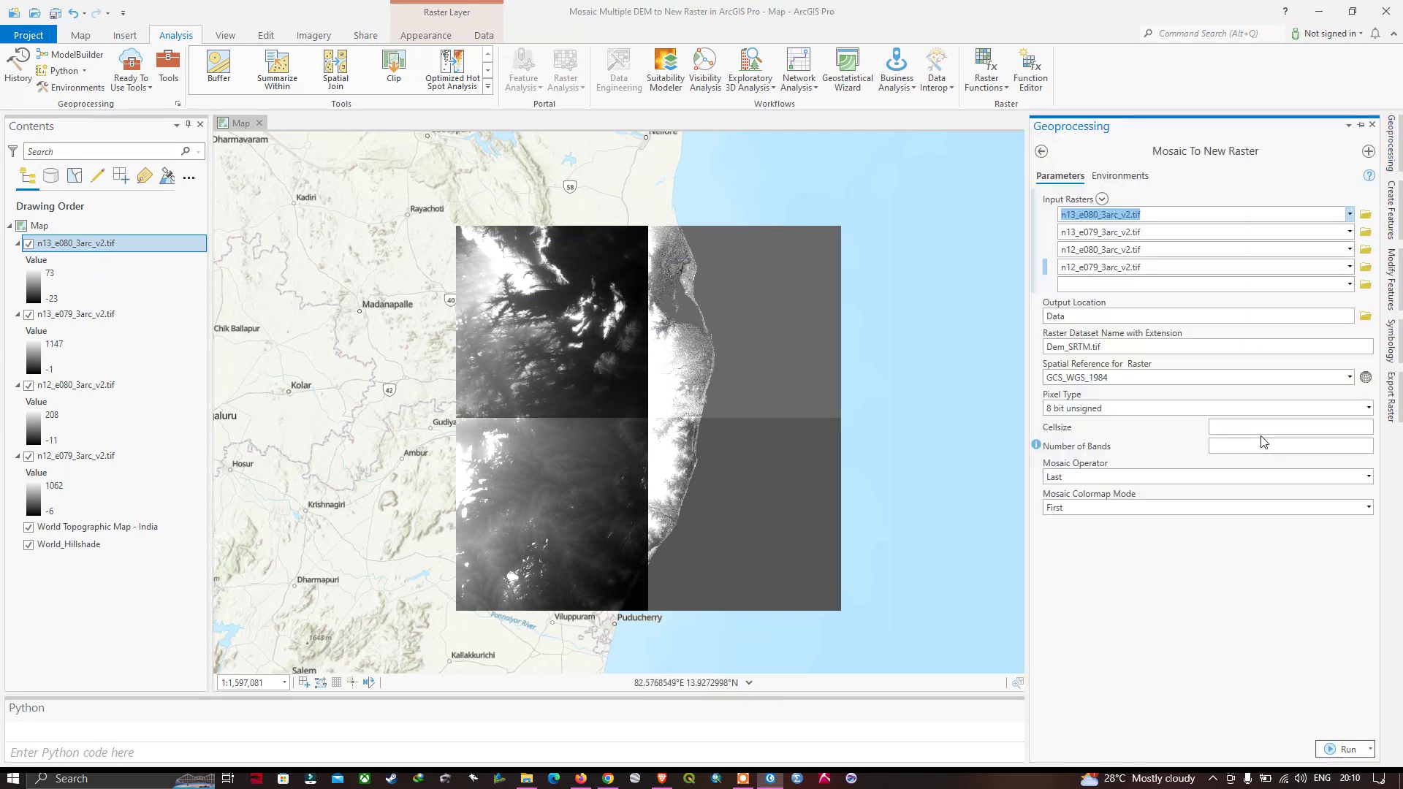
pyautogui.click(1243, 428)
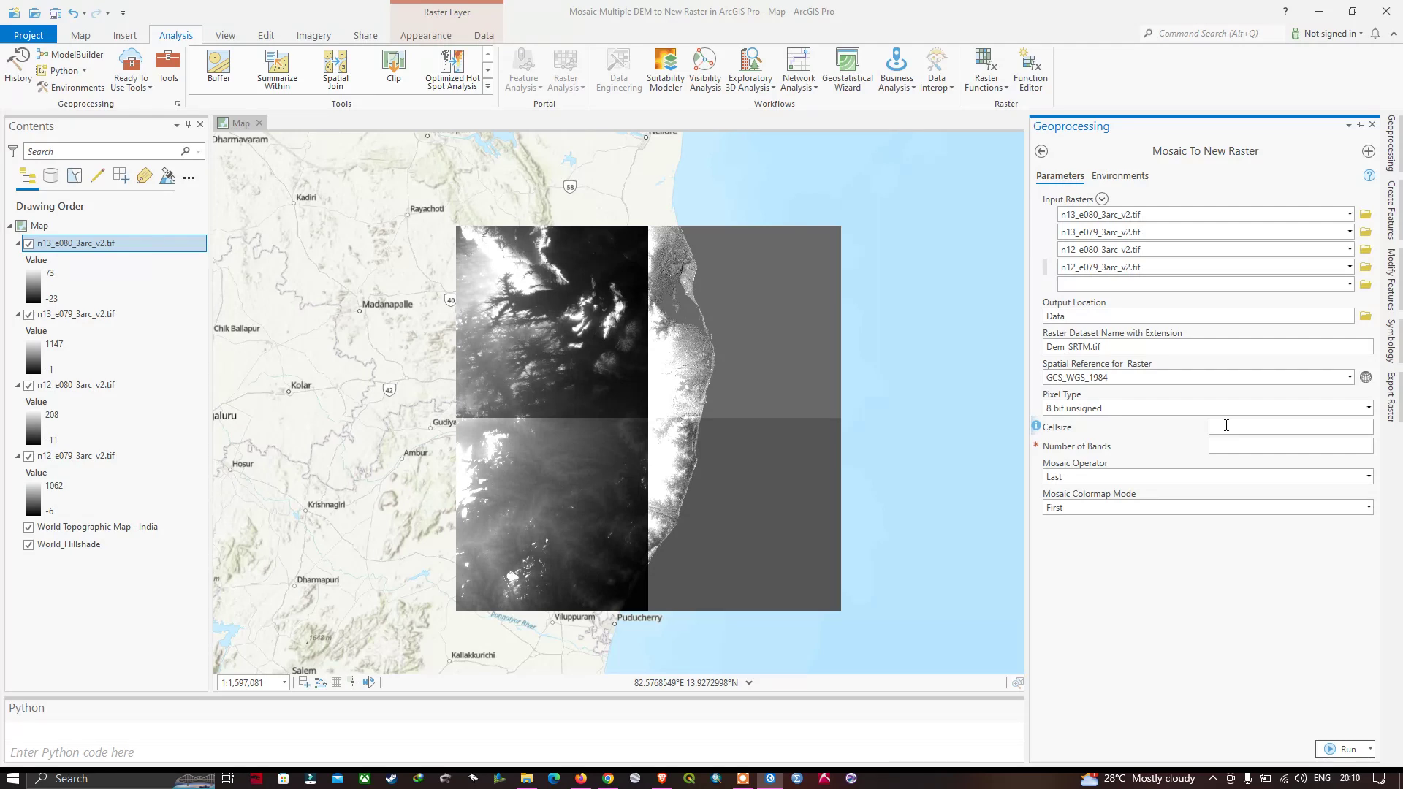
pyautogui.hotkey('ctrl', 'v')
pyautogui.press('Tab')
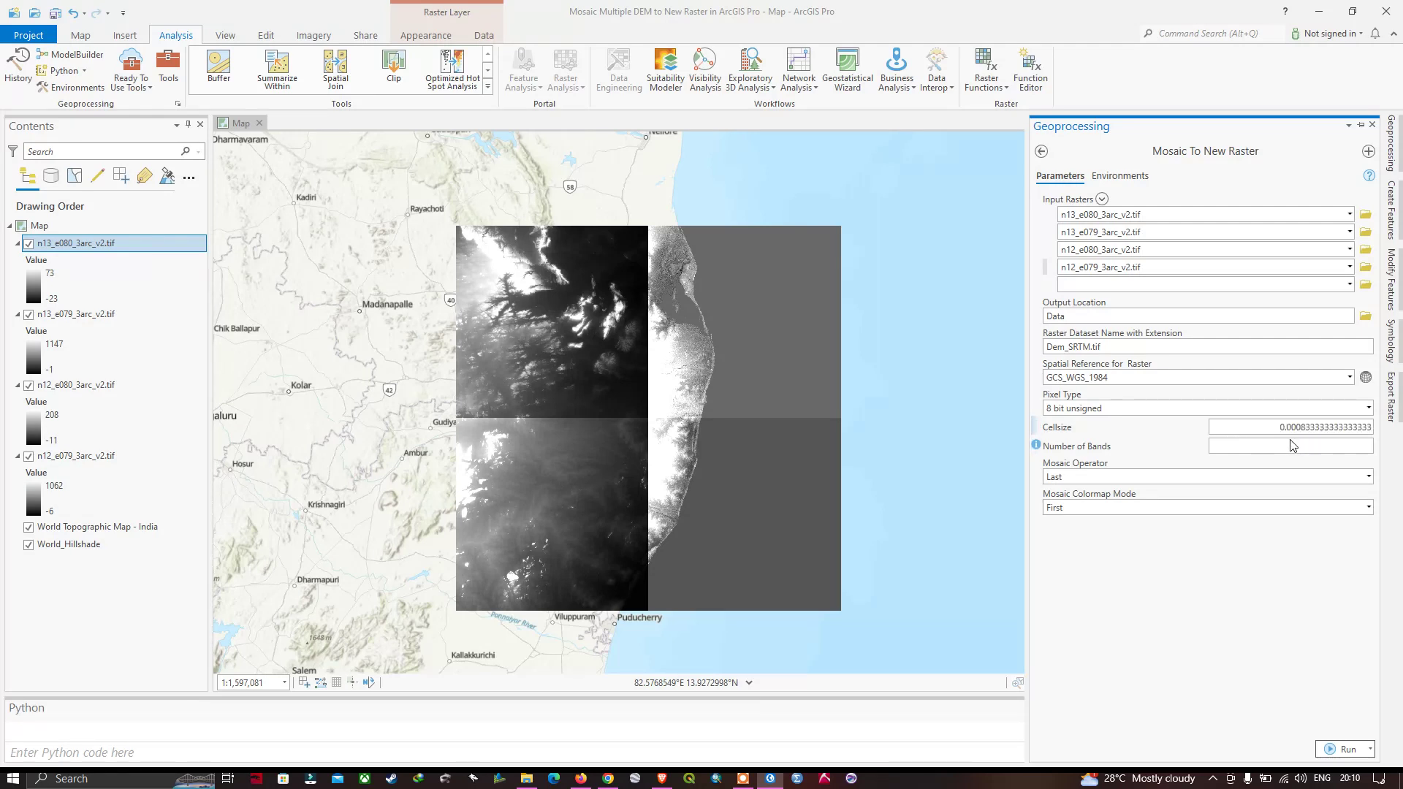
pyautogui.click(1243, 447)
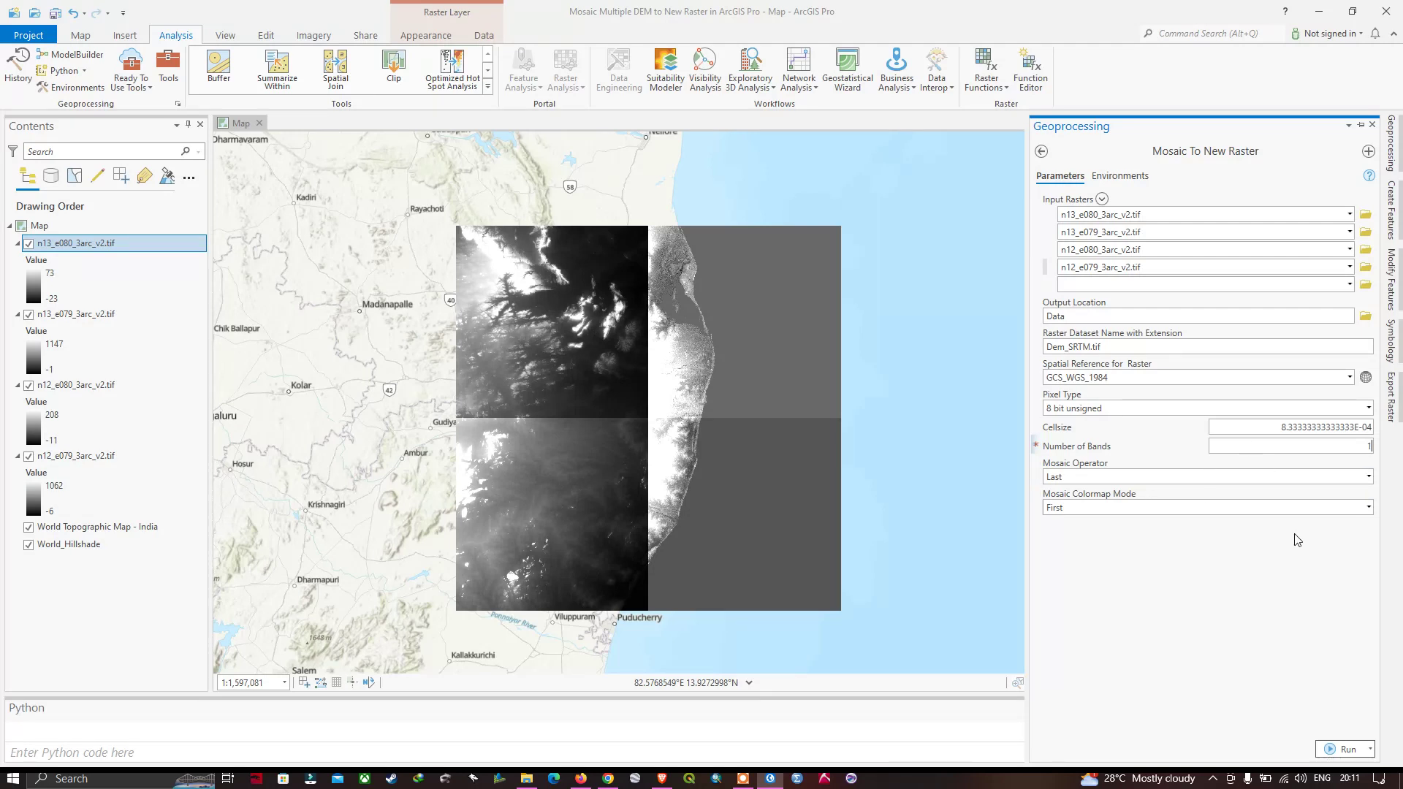
# Run Mosaic To New Raster to add the merged Dem_SRTM.tif layer to the map
pyautogui.click(1342, 746)
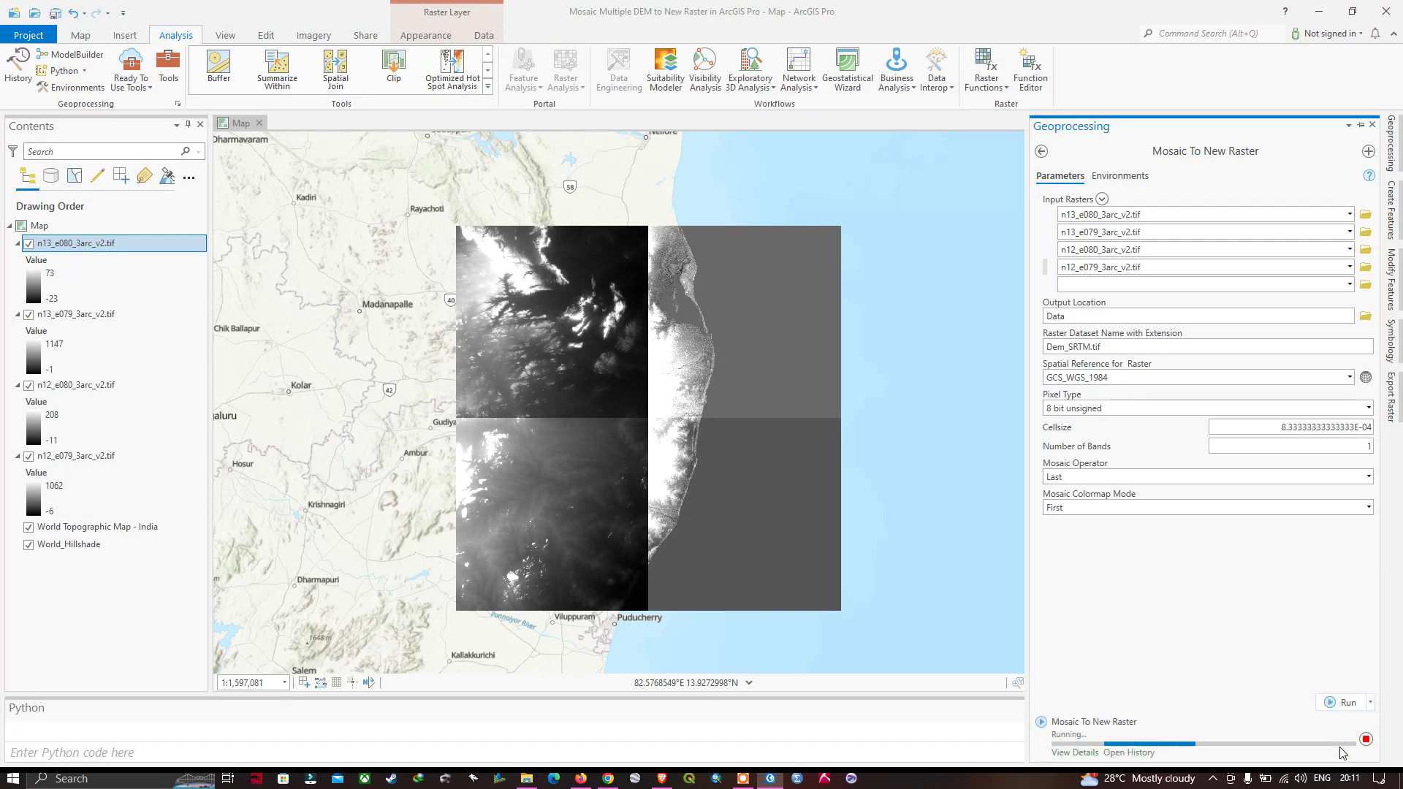
pyautogui.moveTo(1342, 753)
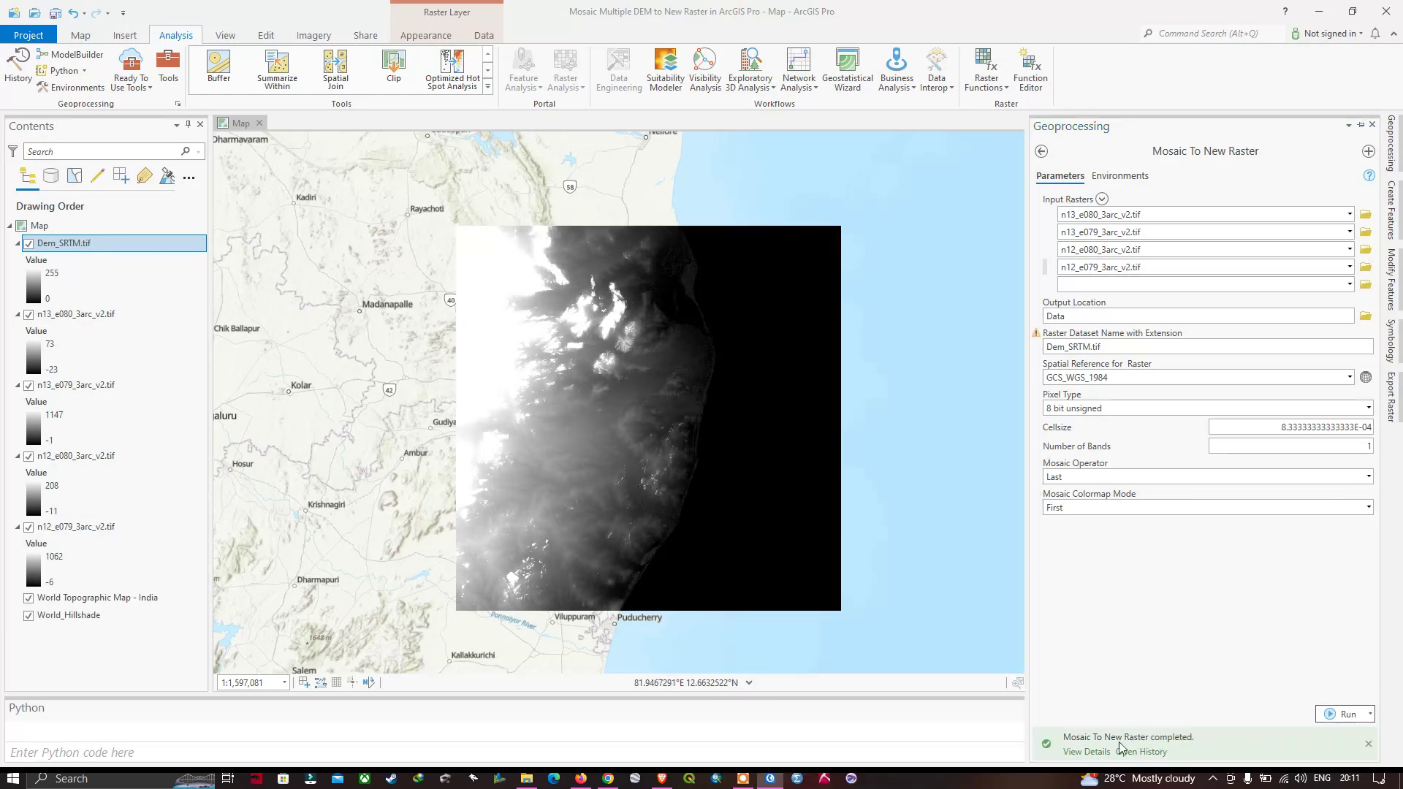
pyautogui.moveTo(1132, 743)
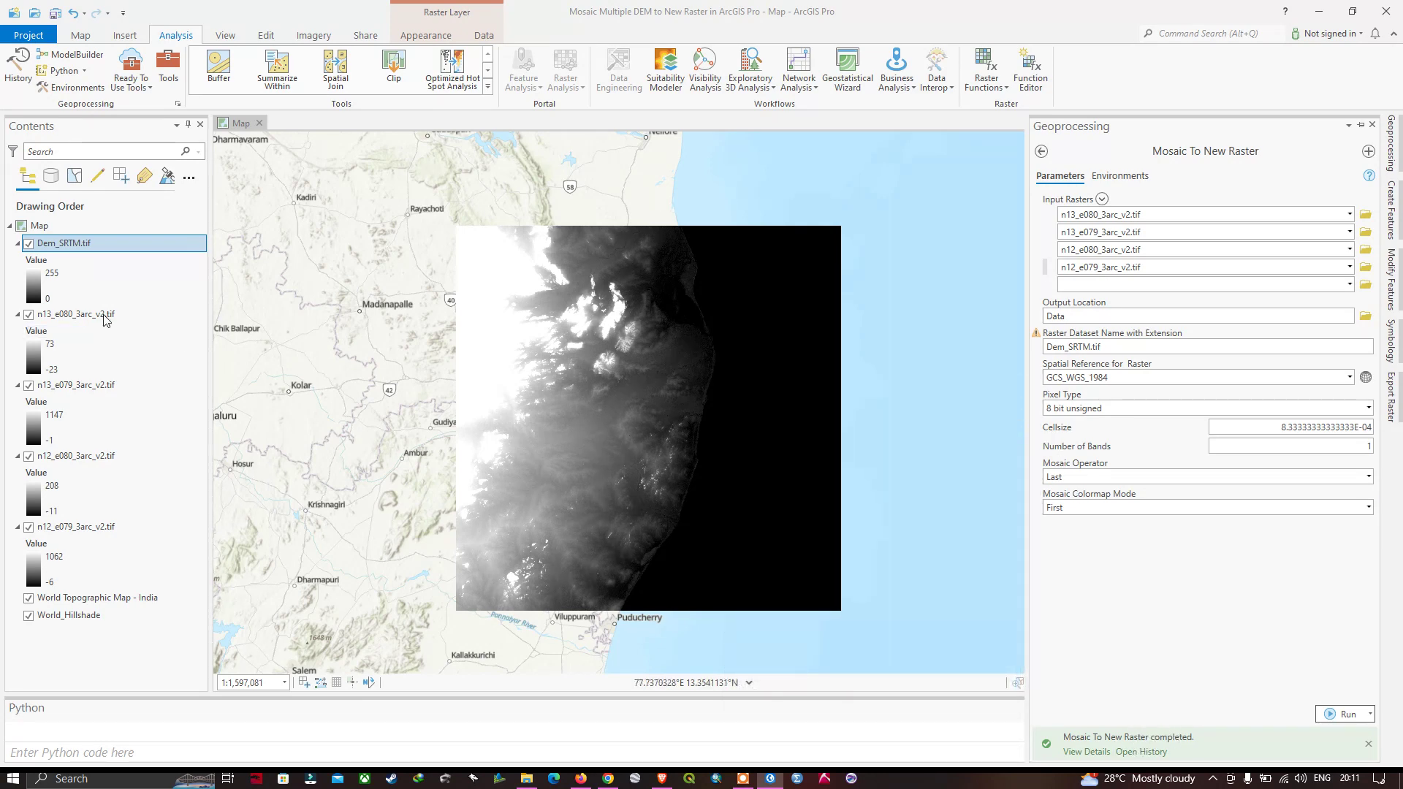
# Hide the four n1x_e0xx_3arc_v2.tif layers and zoom and pan to centre Dem_SRTM.tif
pyautogui.click(29, 314)
pyautogui.click(28, 386)
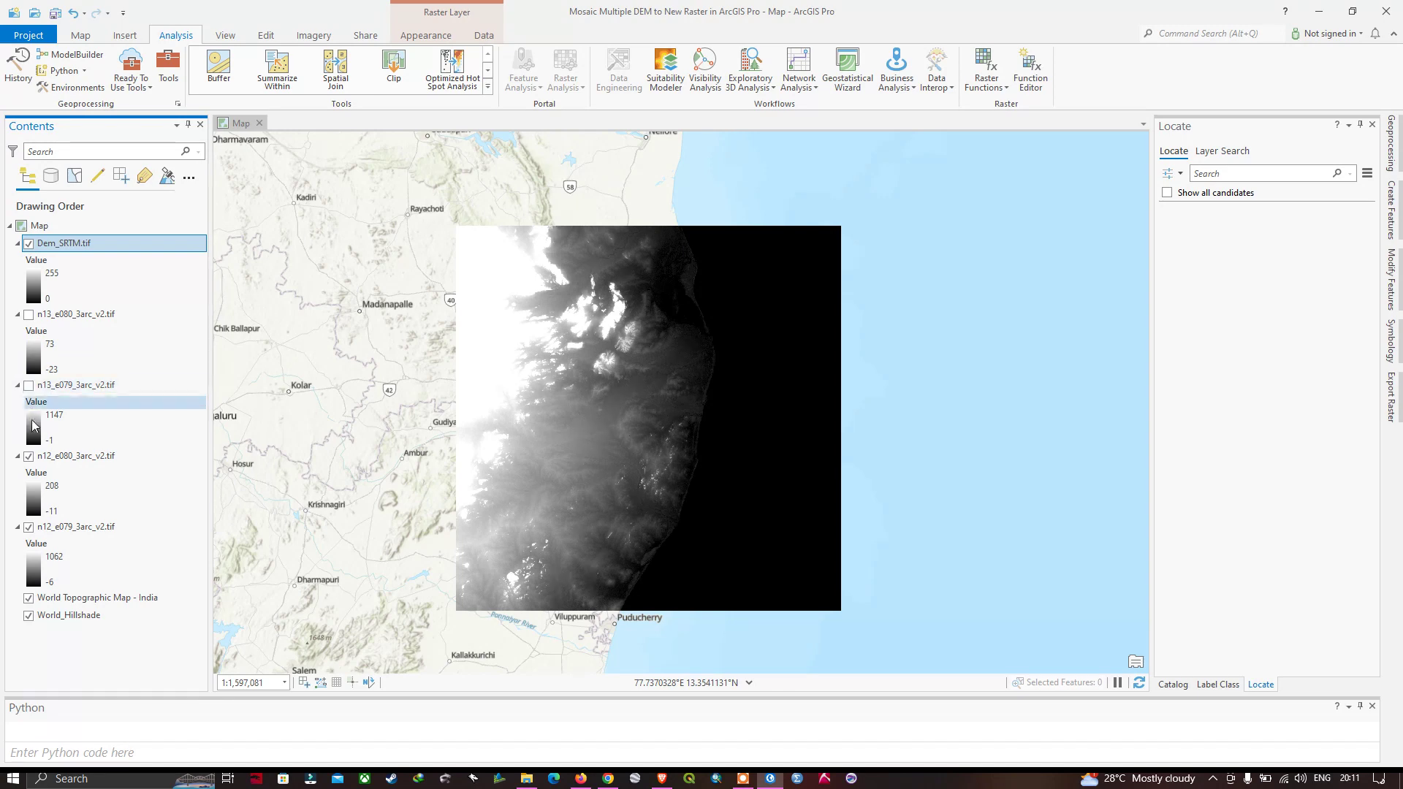
pyautogui.click(29, 456)
pyautogui.click(29, 527)
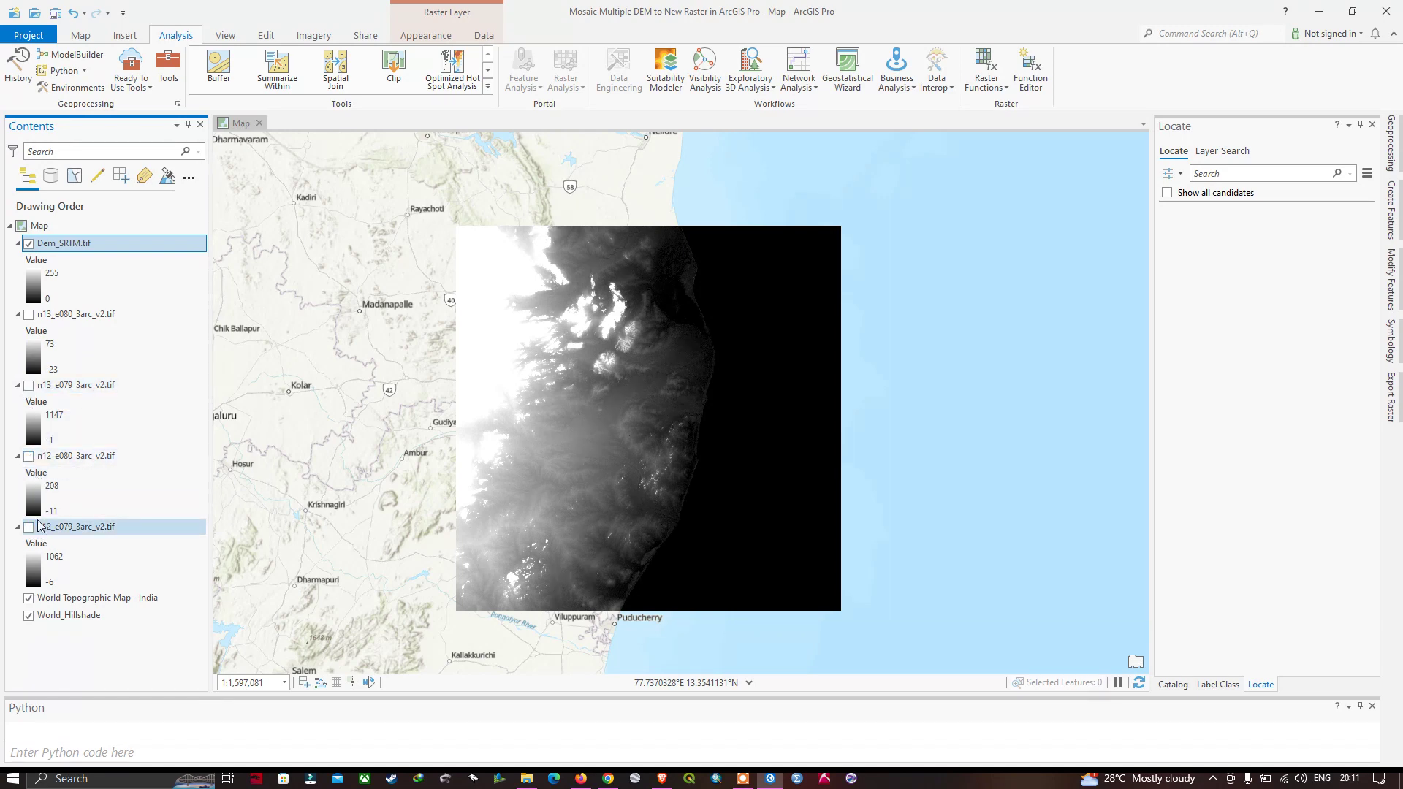
pyautogui.scroll(2, 638, 322)
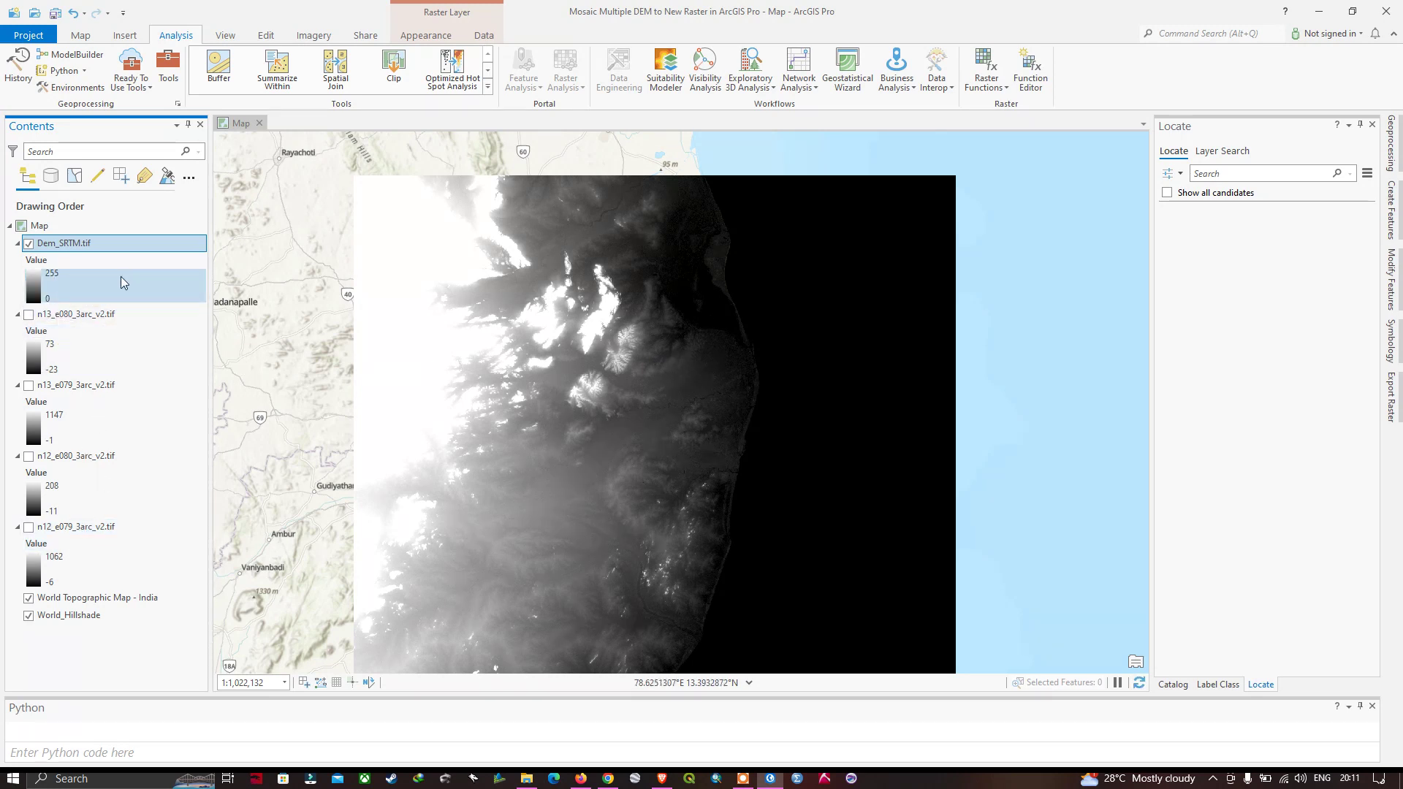
pyautogui.moveTo(606, 315); pyautogui.dragTo(617, 279)
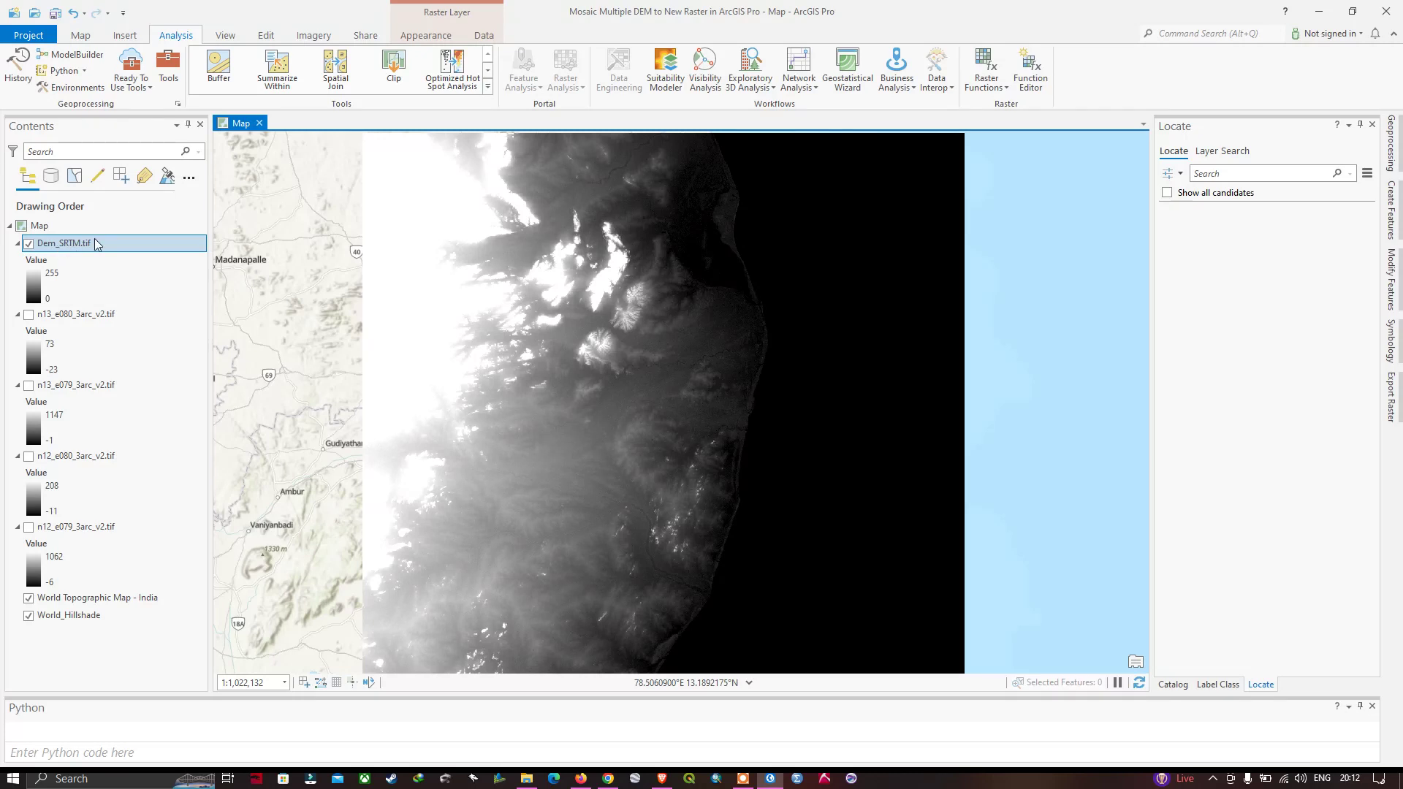
# In Dem_SRTM.tif's Symbology, switch the colour scheme from grayscale to the green-yellow-brown ramp
pyautogui.rightClick(62, 247)
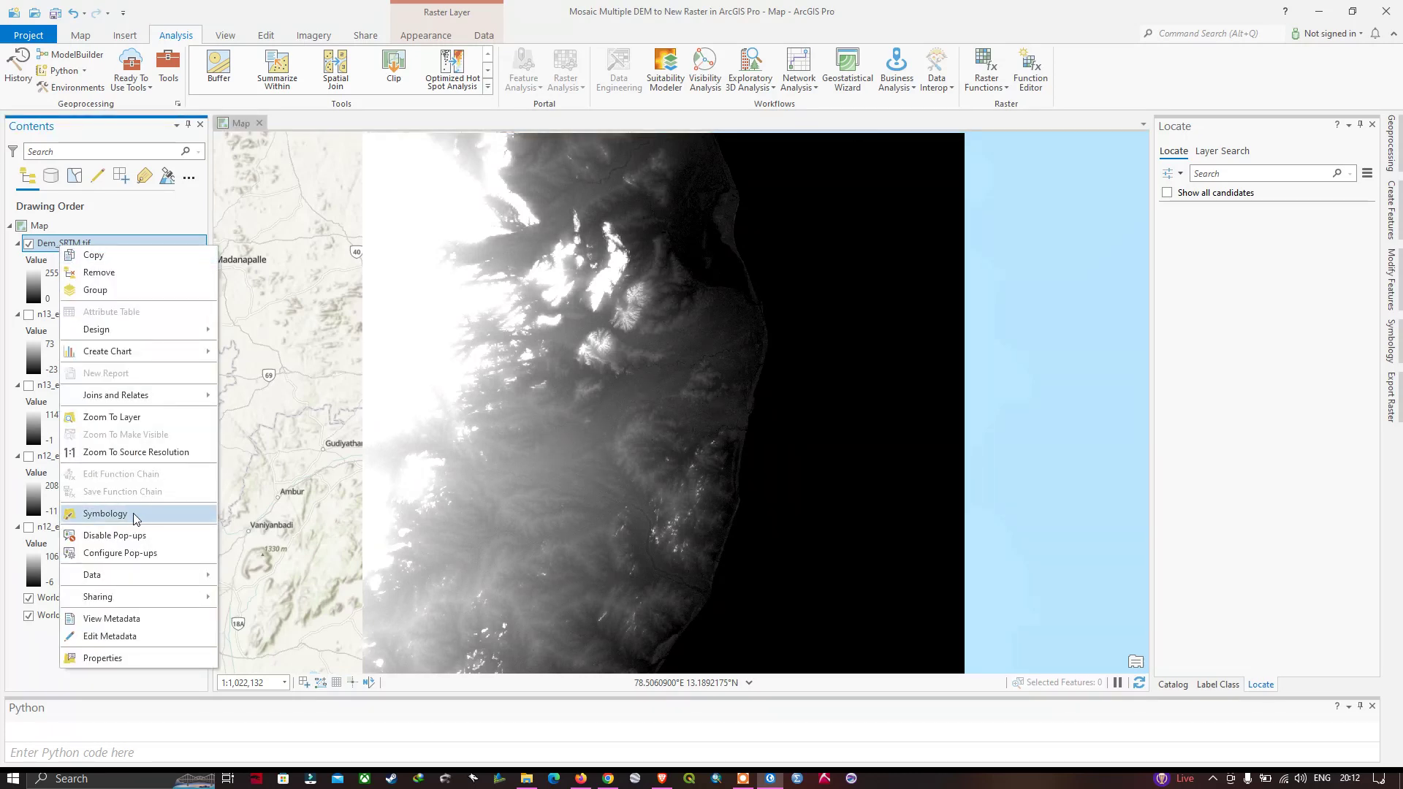
pyautogui.click(106, 513)
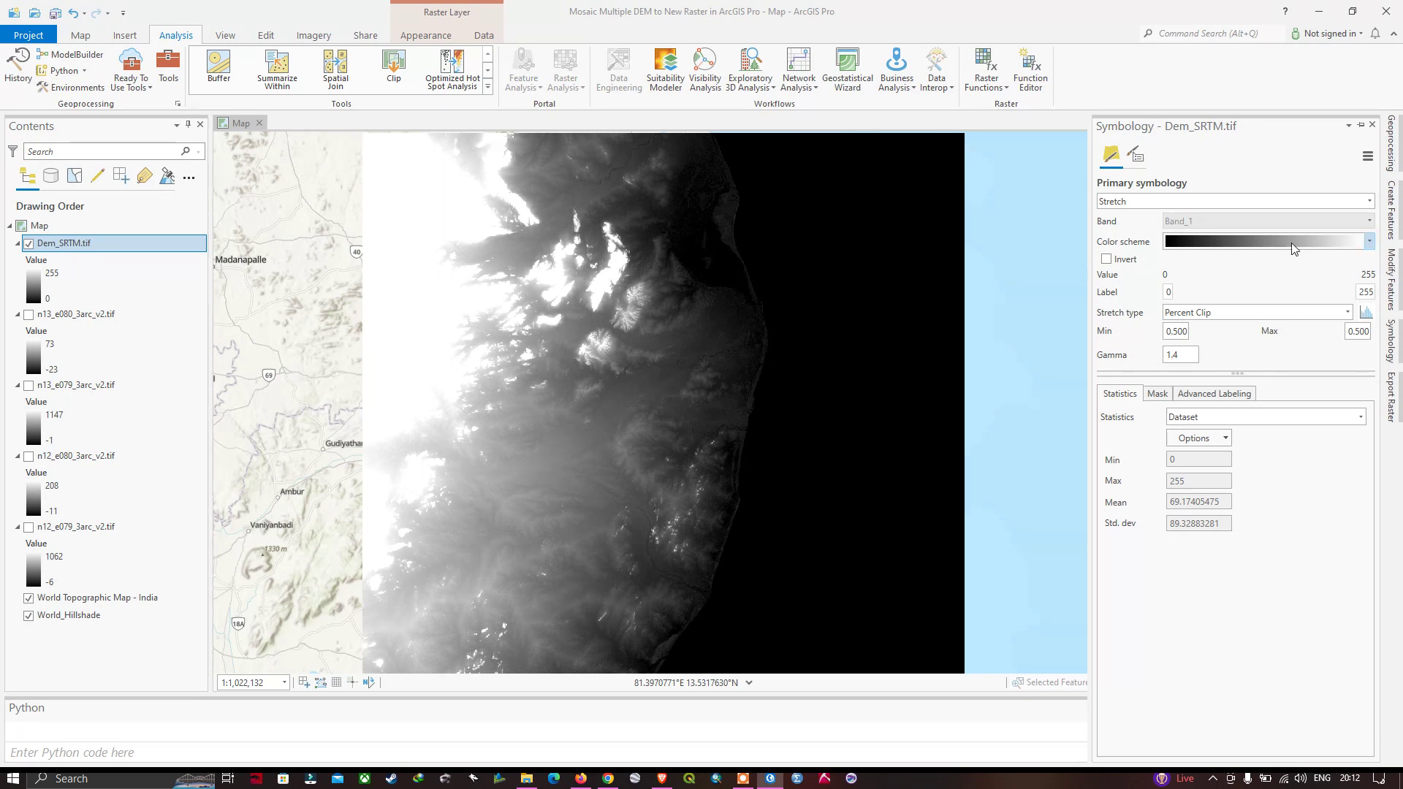
pyautogui.click(1370, 244)
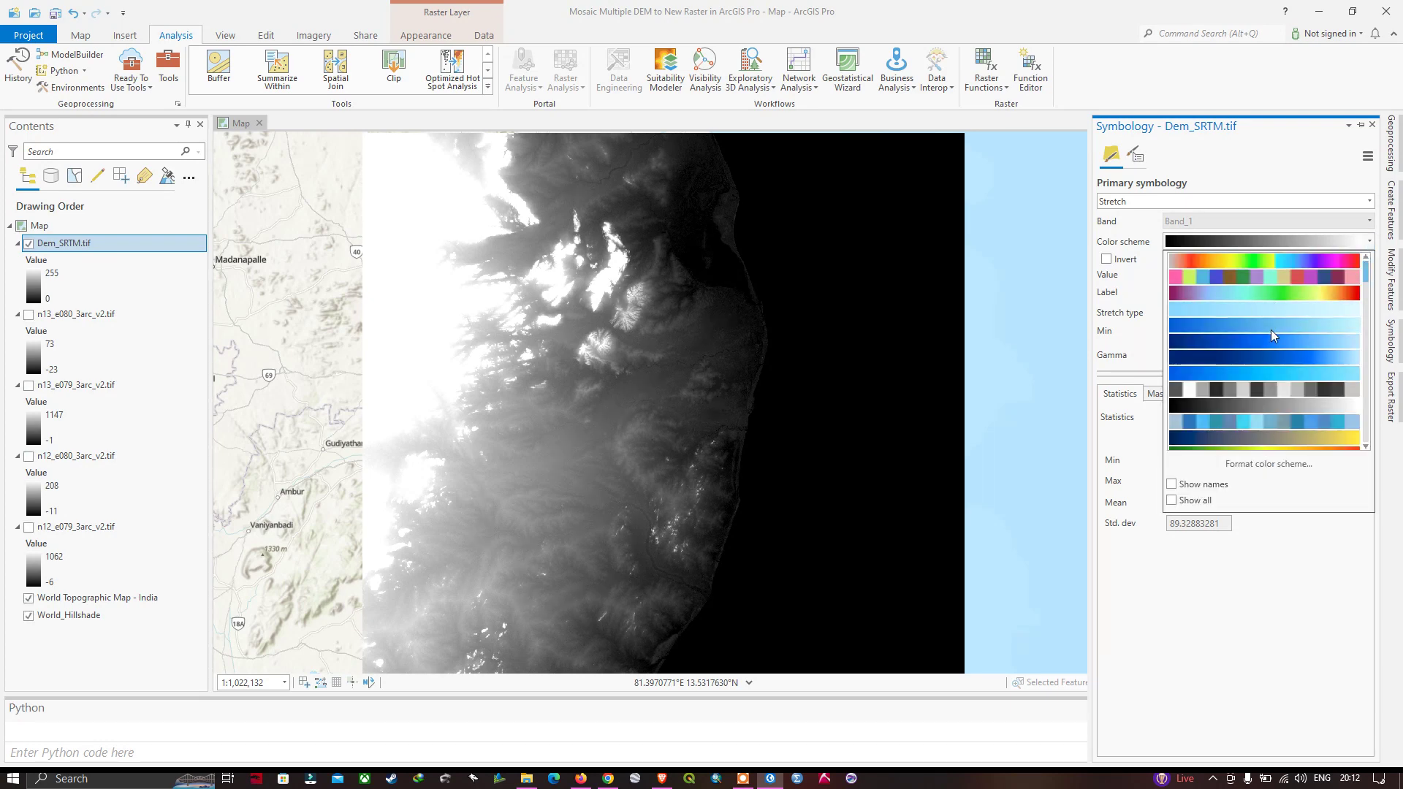
pyautogui.scroll(-3, 1270, 341)
pyautogui.scroll(-1, 1271, 354)
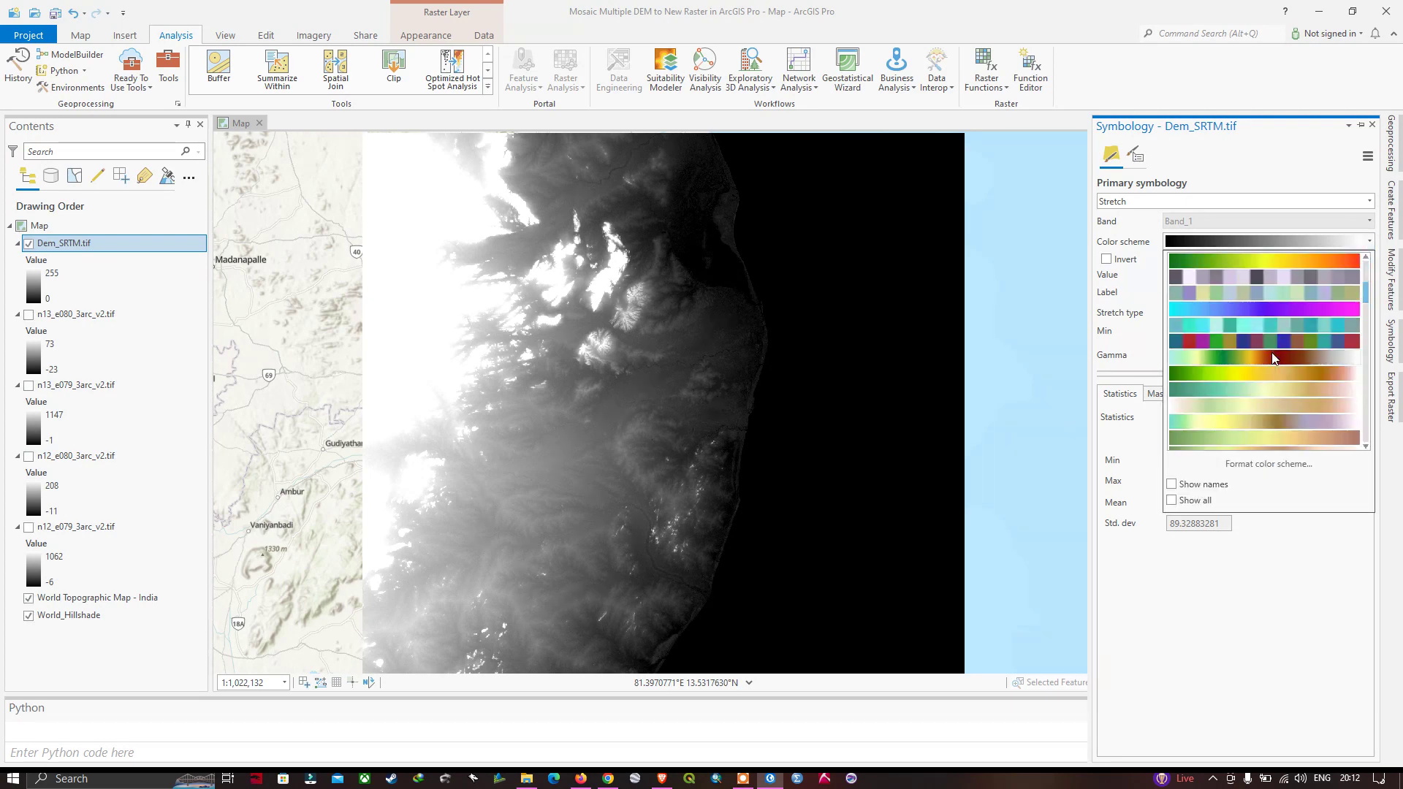
pyautogui.click(1274, 374)
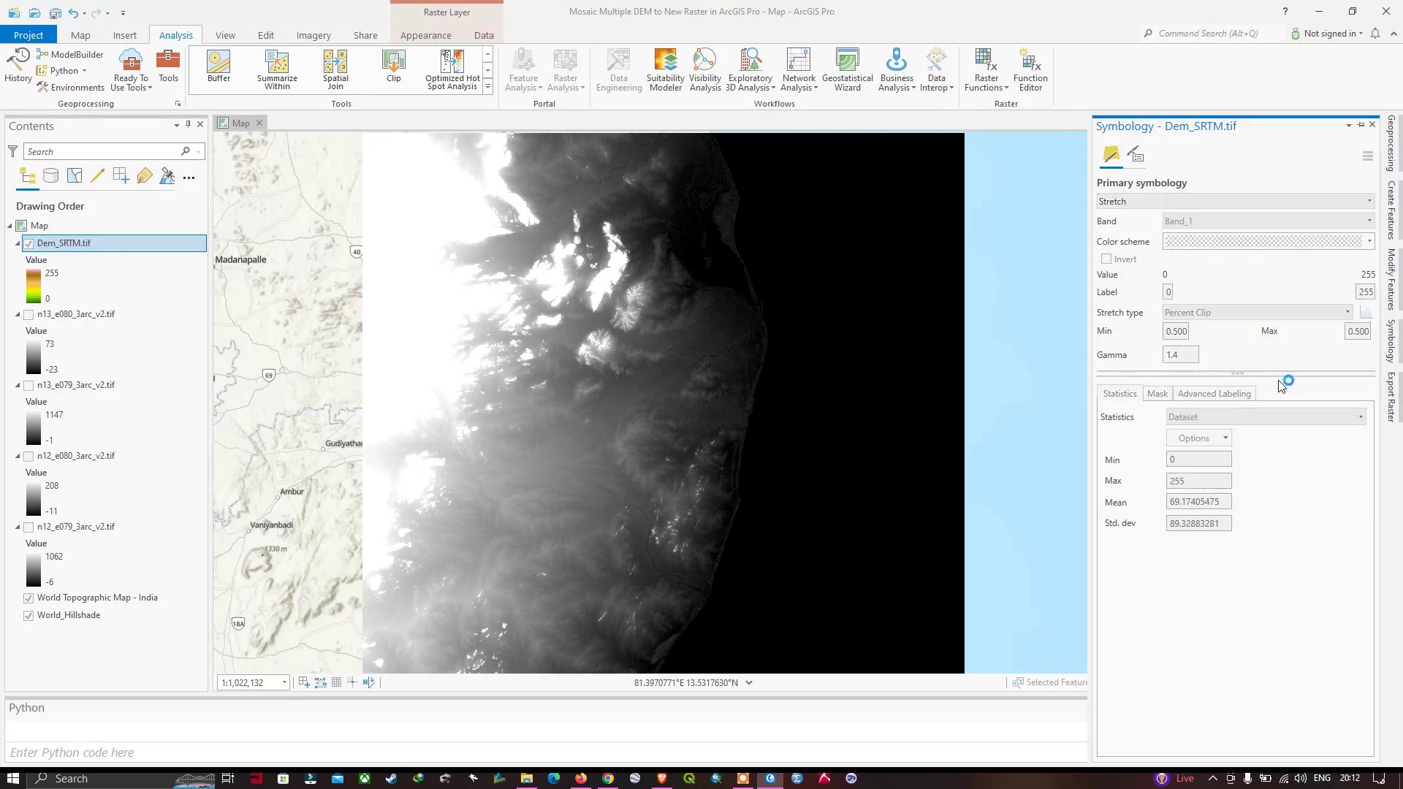
pyautogui.scroll(-2, 673, 340)
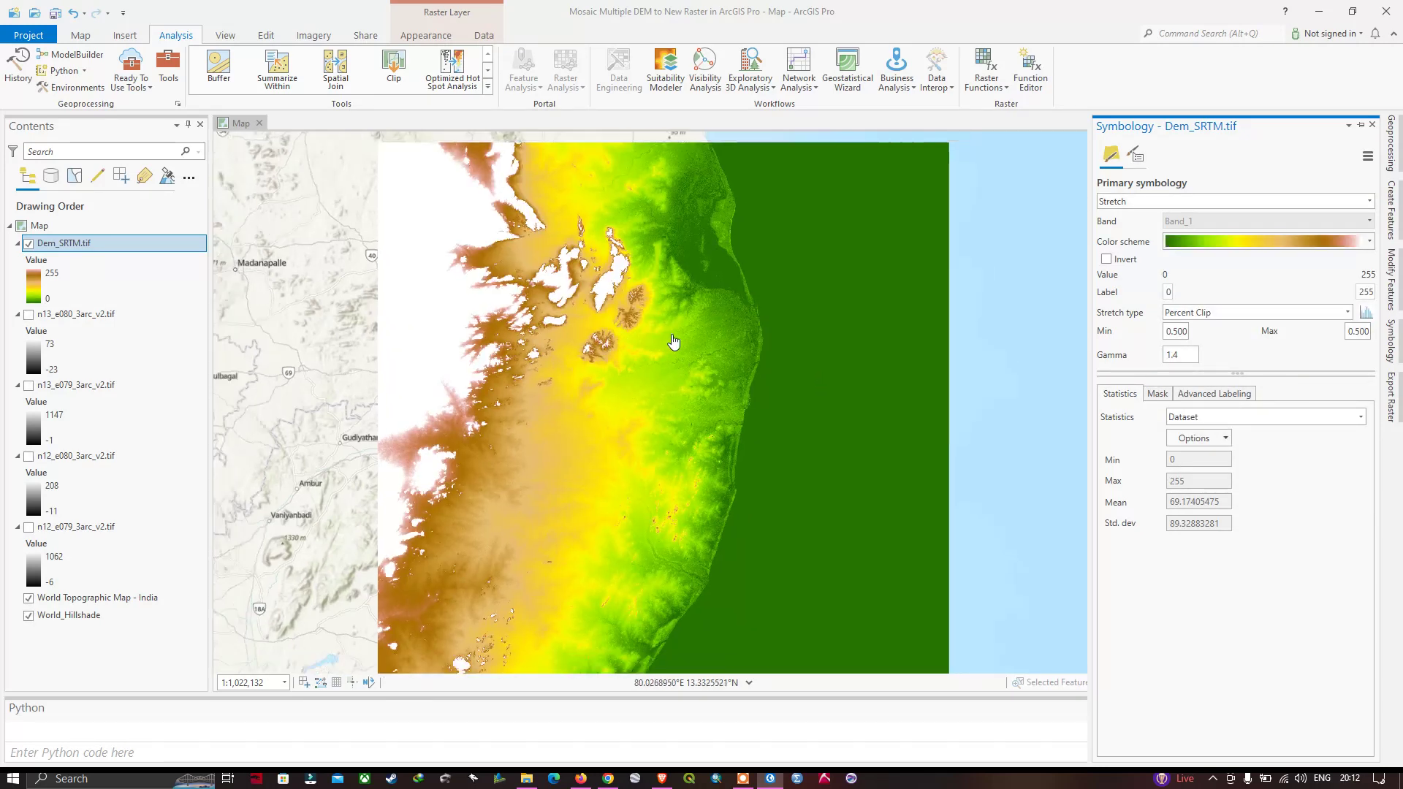
pyautogui.scroll(2, 673, 340)
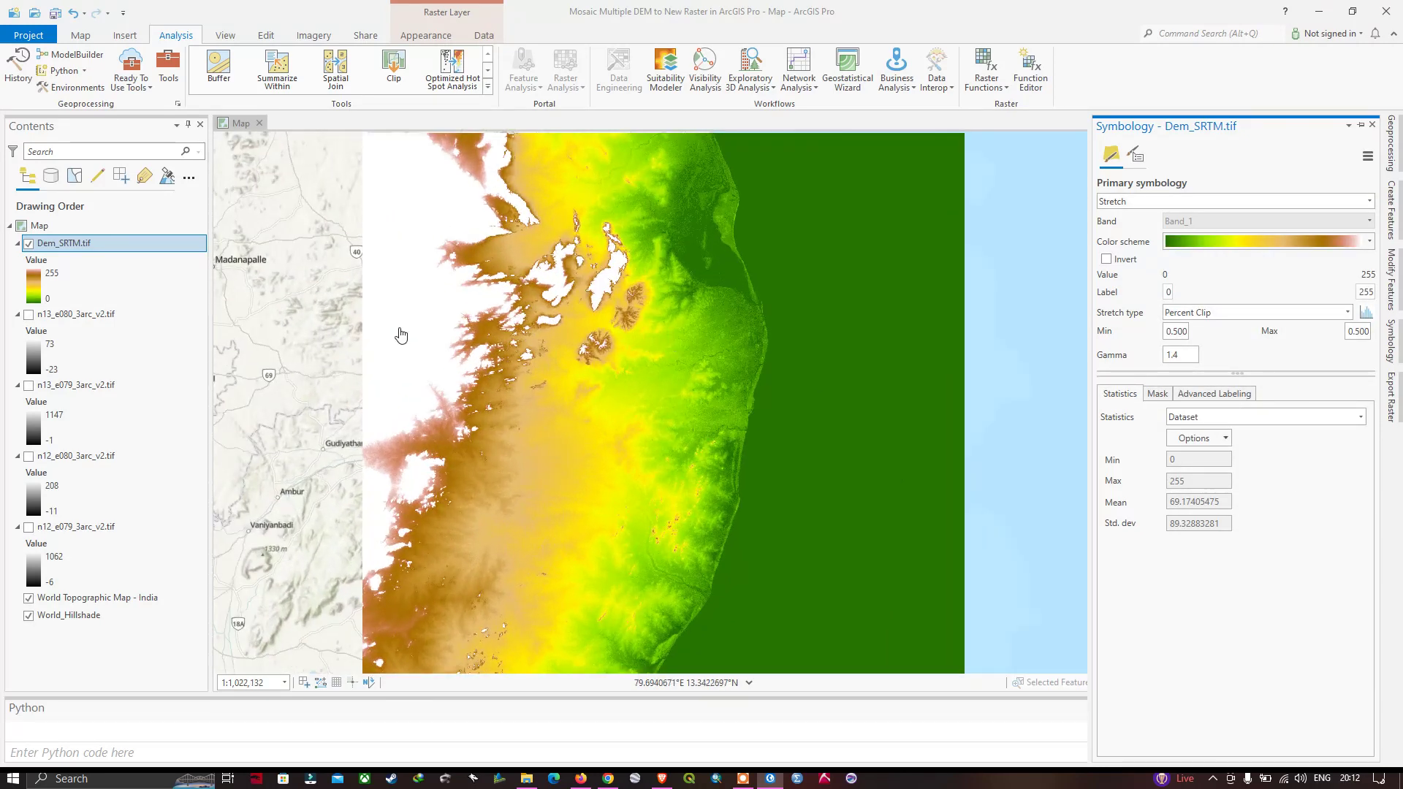